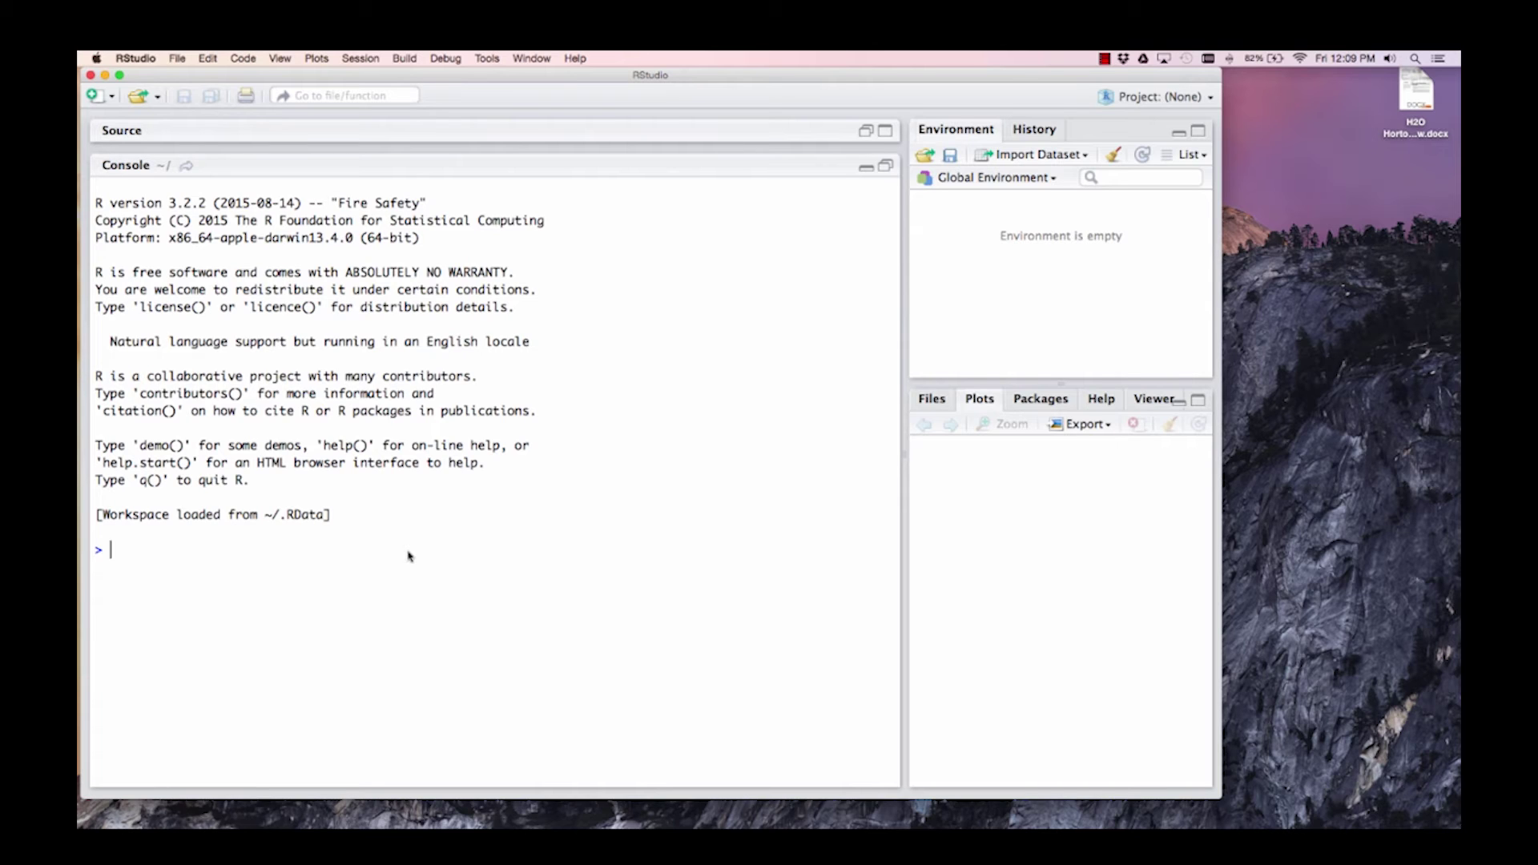
Step: Install the h2o package from the RStudio console with install.packages("h2o")
type("install")
key("Tab")
type("\"")
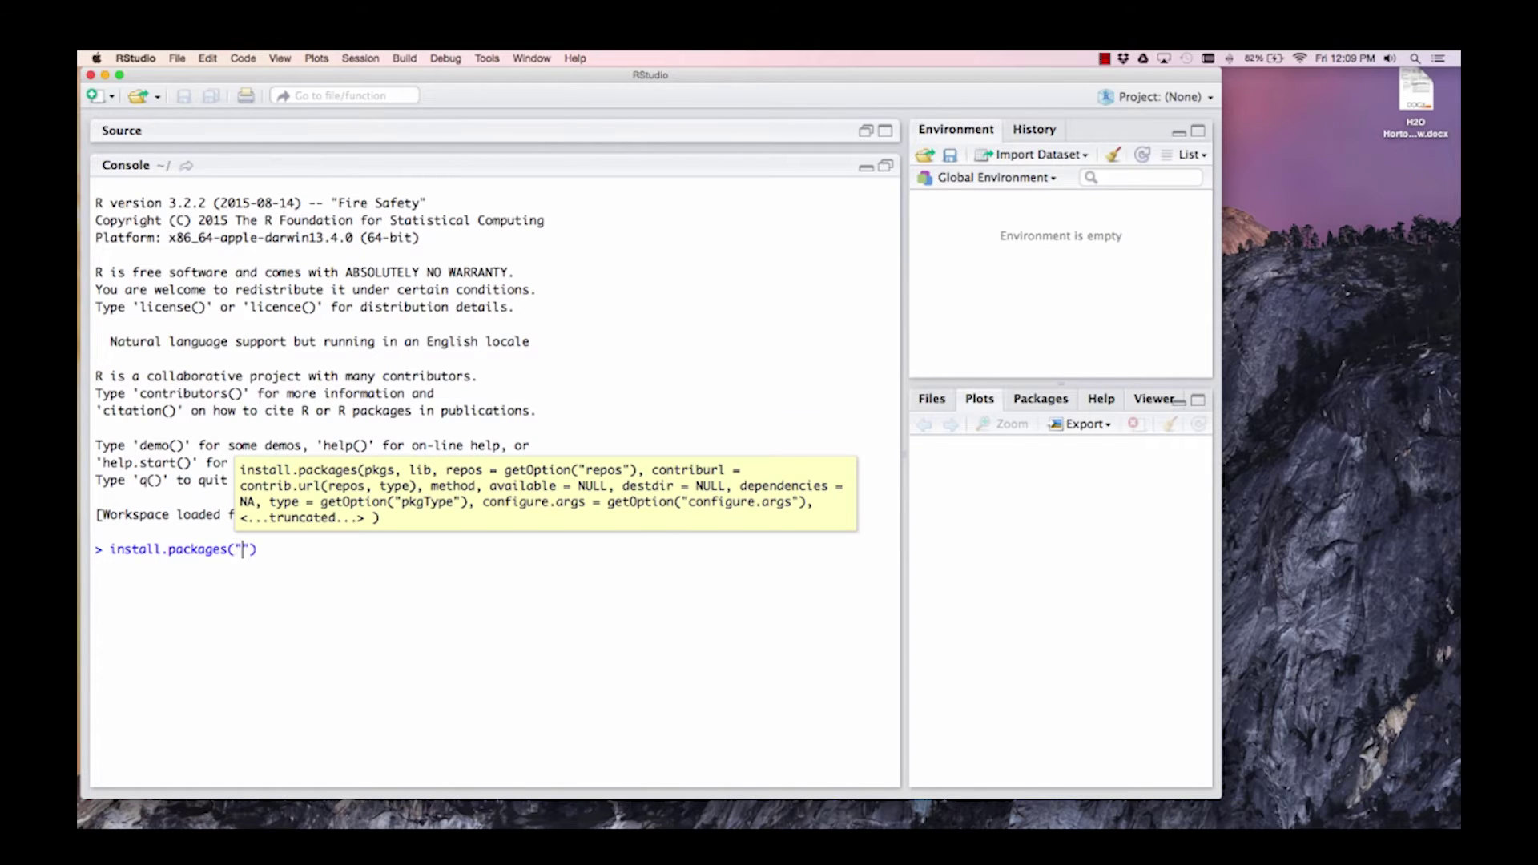
type("h2o")
key("Return")
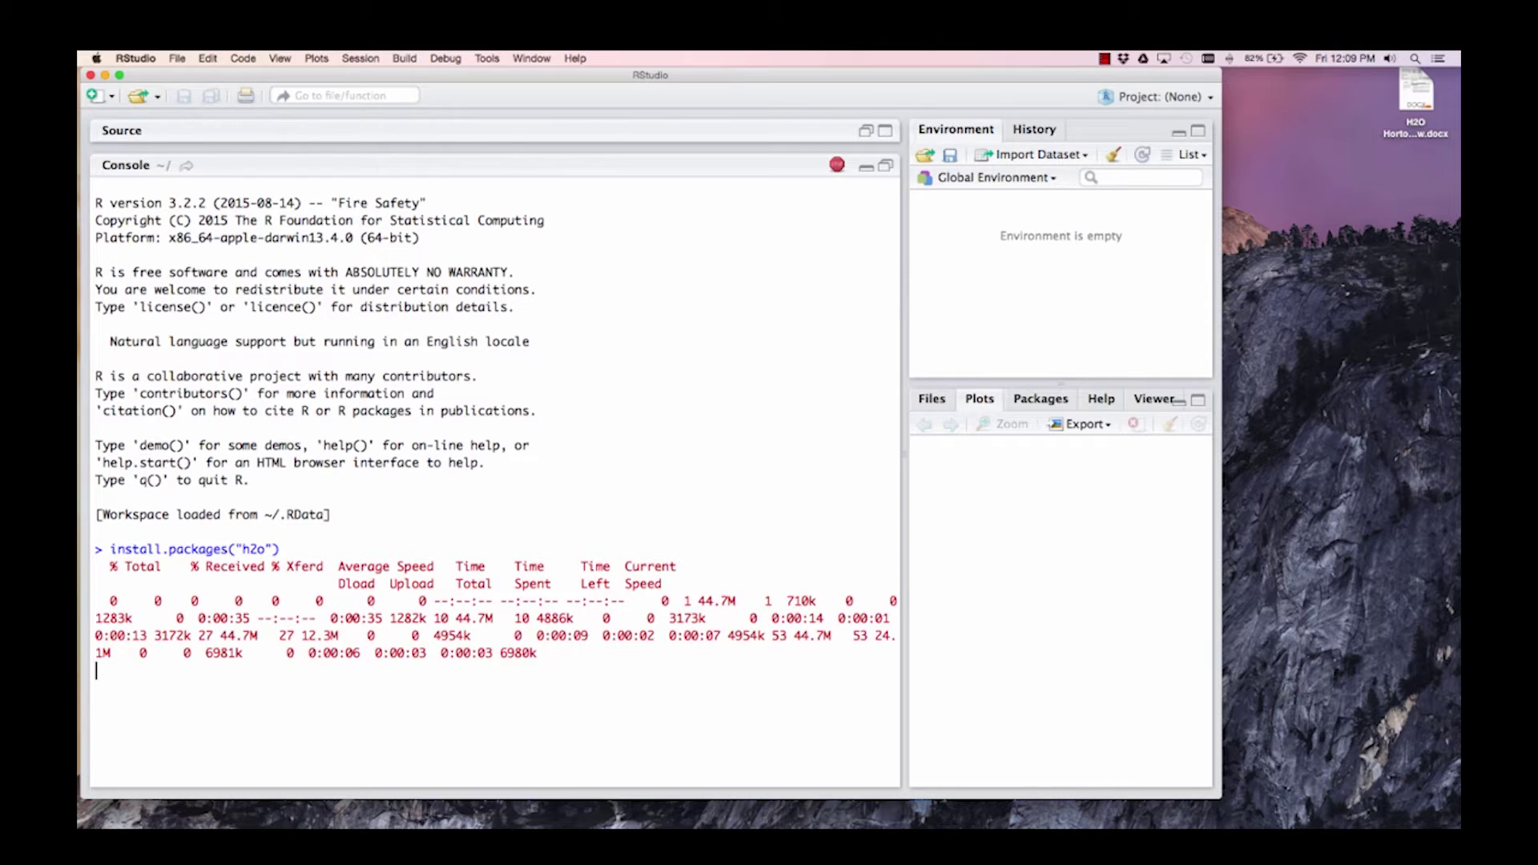
Step: Install the Rserve package the same way and bring up the tableau_lending_club.R script
key("Up")
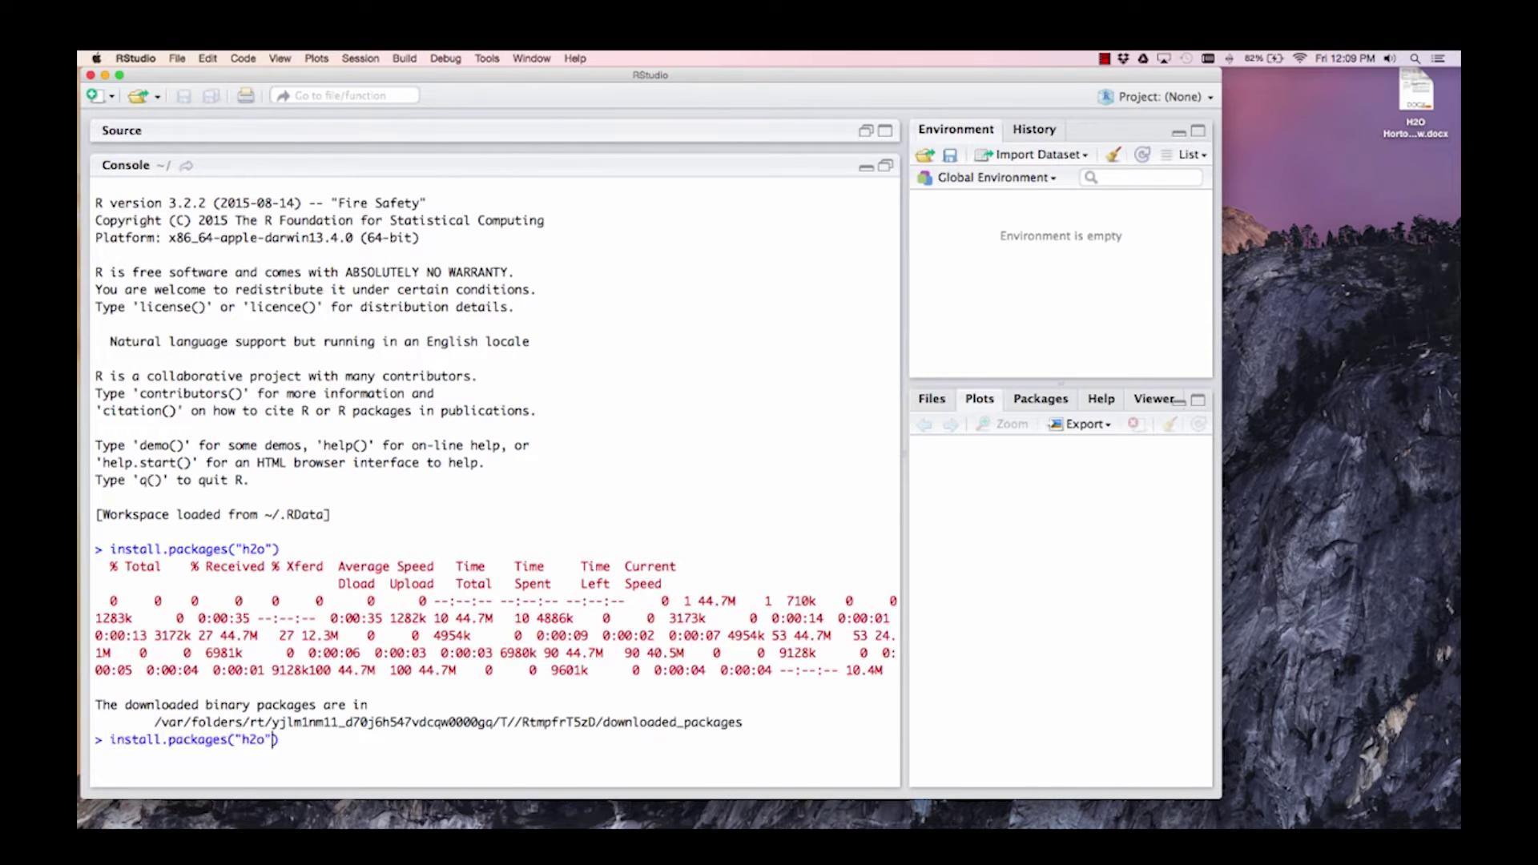
key("Left")
key("Left")
key("BackSpace")
key("BackSpace")
key("BackSpace")
type("Rserve")
key("Return")
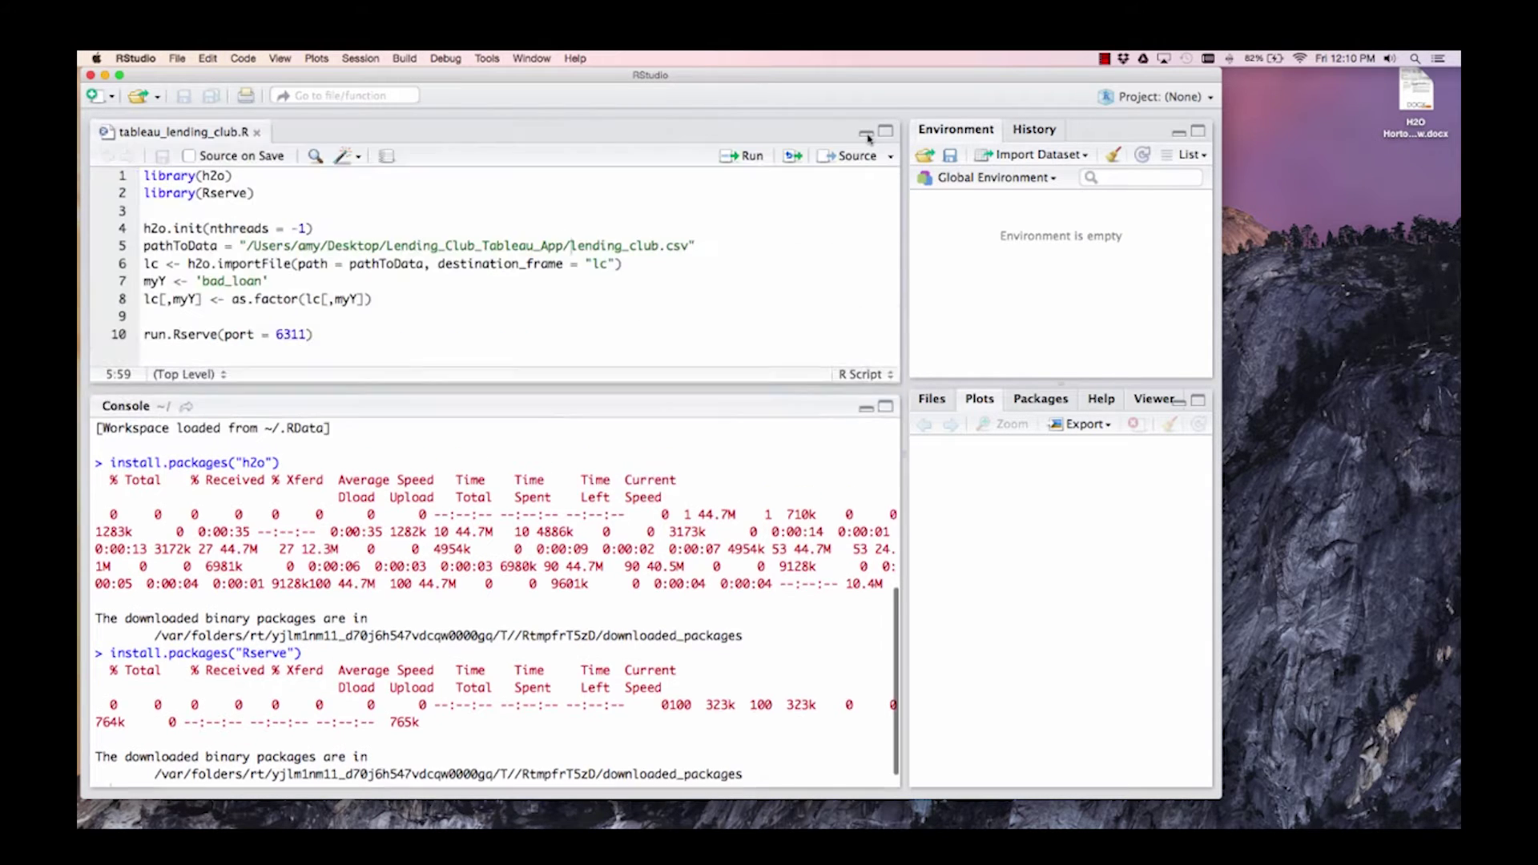
left_click(866, 132)
Step: Run the script line by line: load libraries, start H2O, import lending_club.csv, factor bad_loan, serve Rserve on 6311
left_click(840, 175)
key("super+Return")
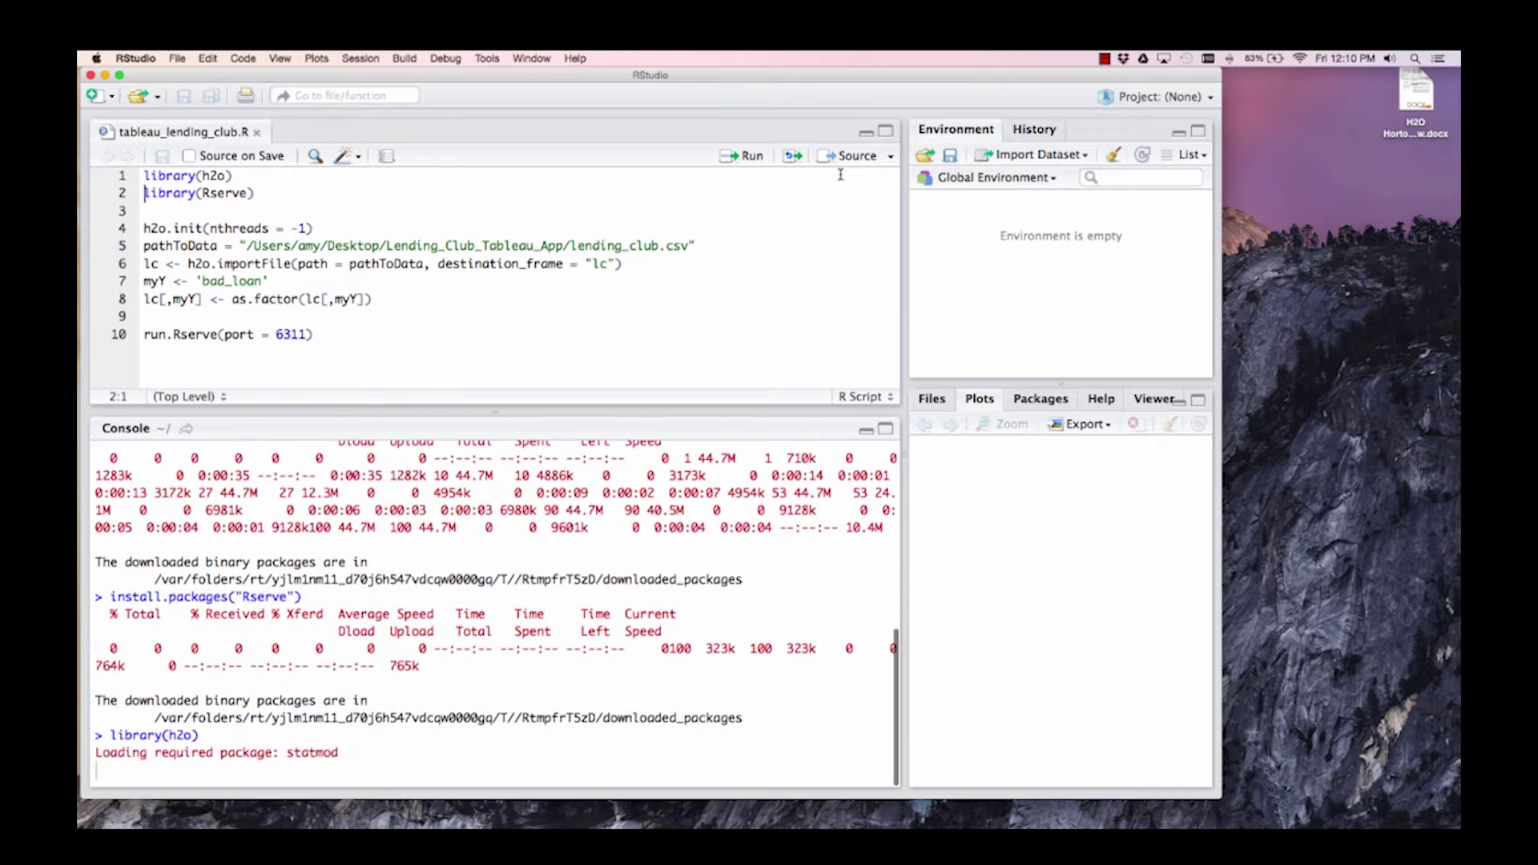
key("super+Return")
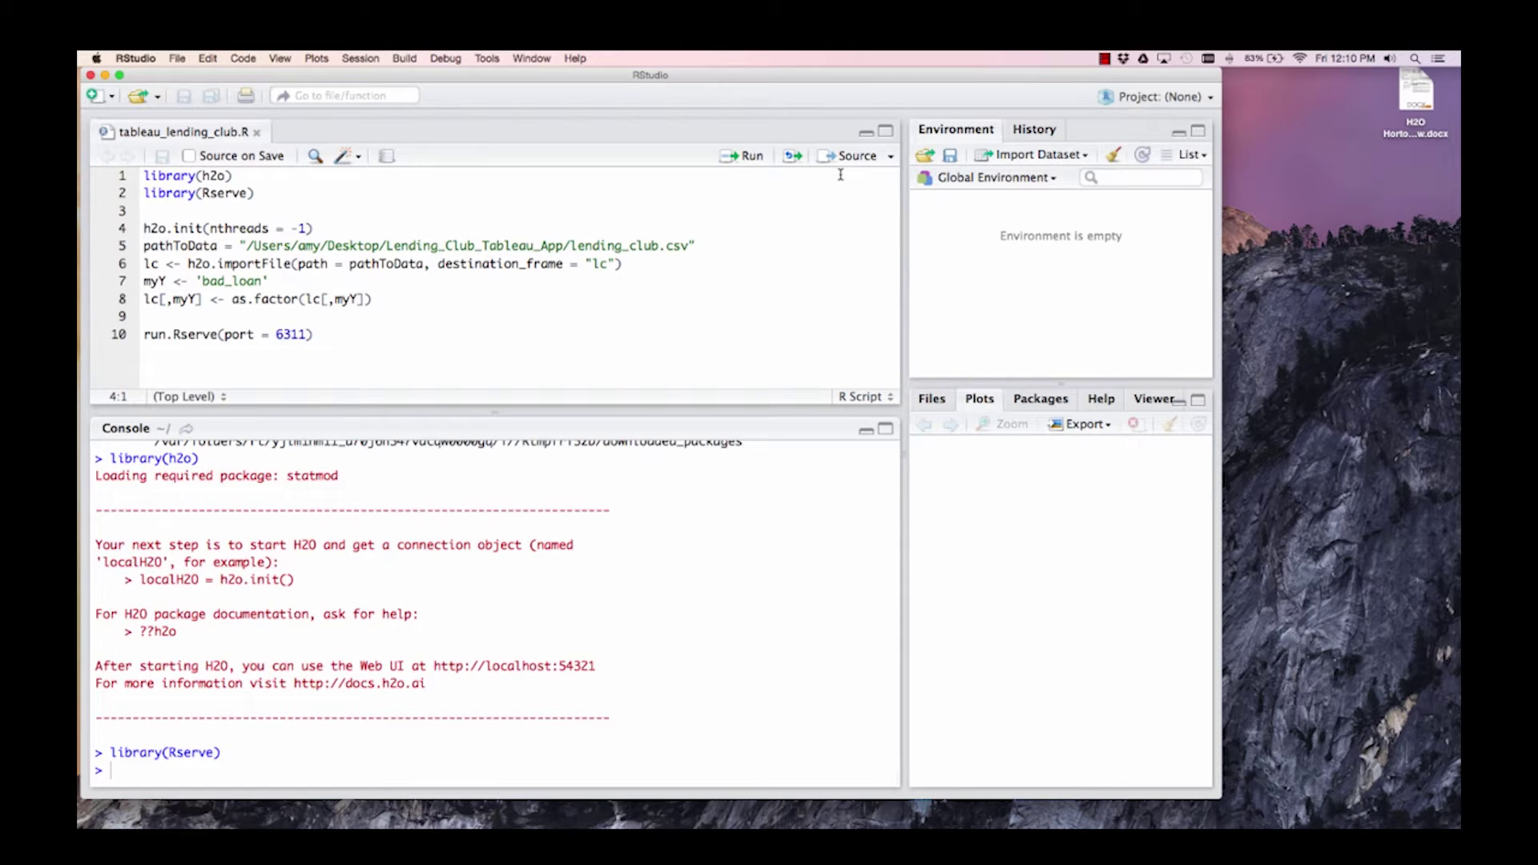
key("super+Return")
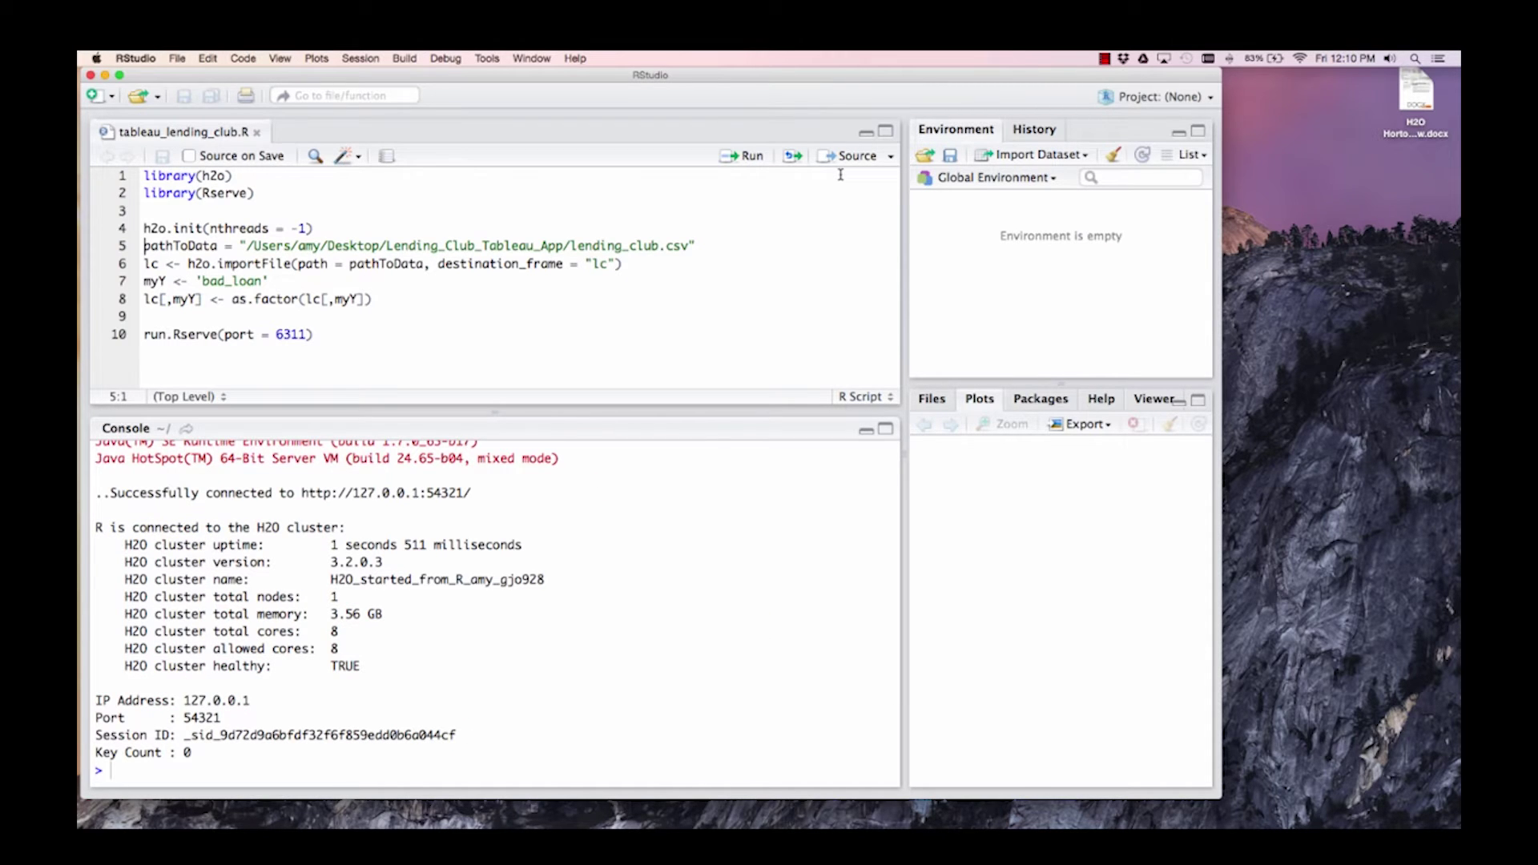
key("super+Return")
key("super+Return")
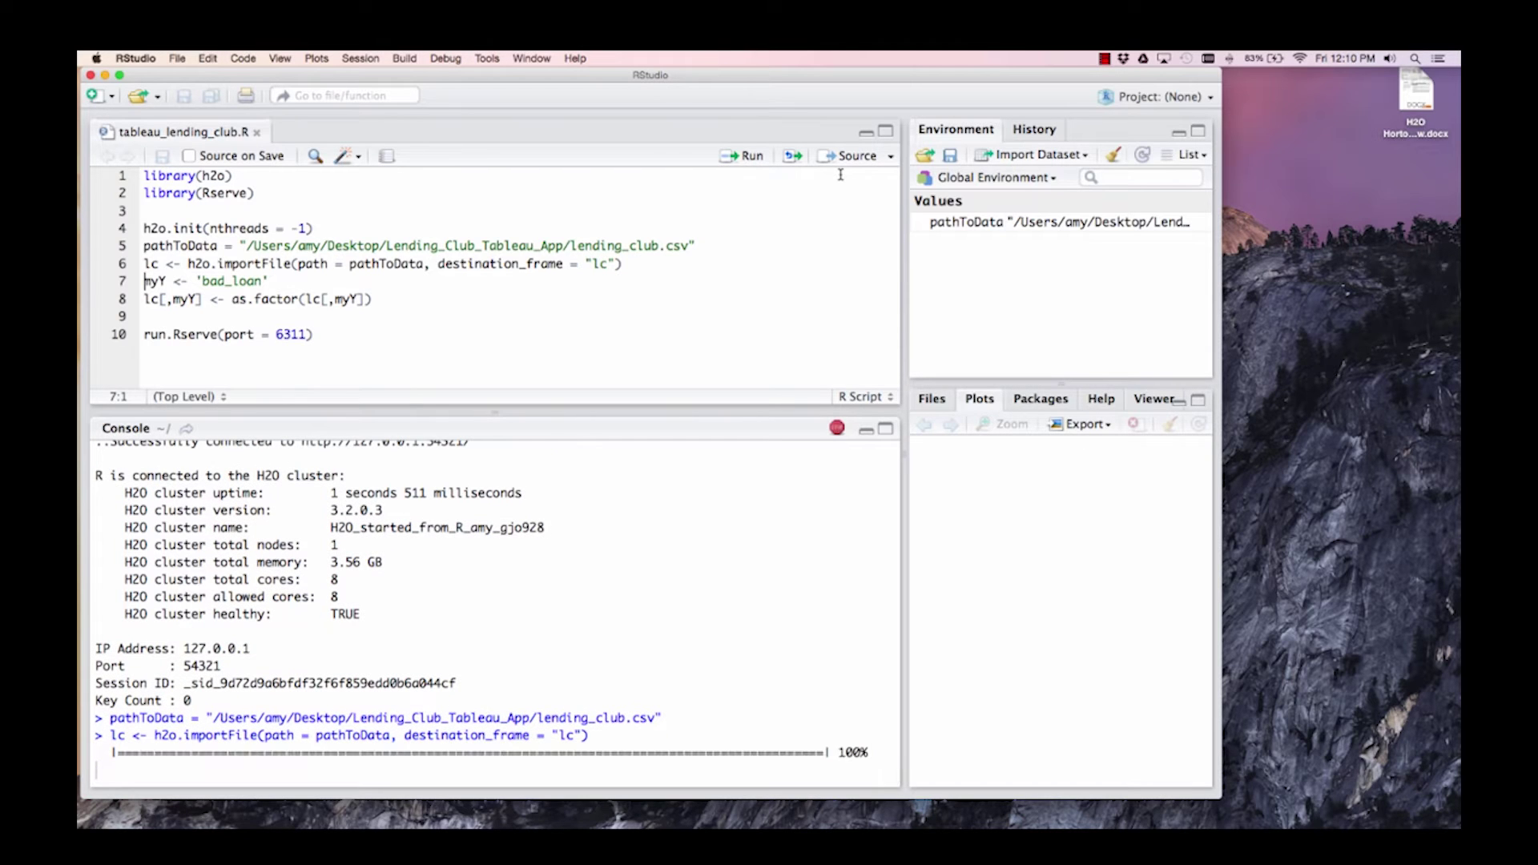
key("super+Return")
key("super+Return")
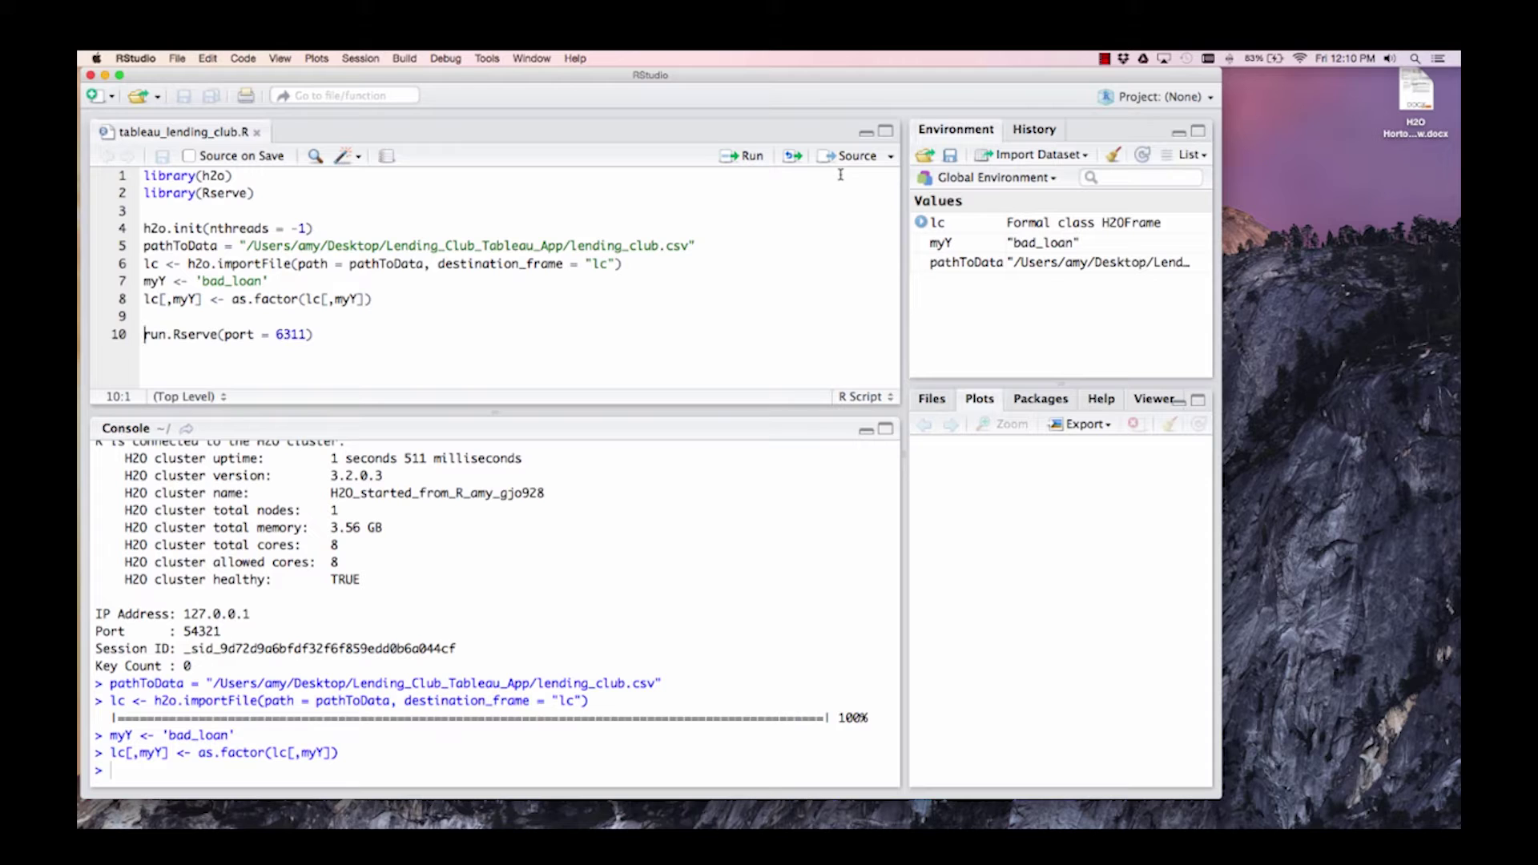
key("super+Return")
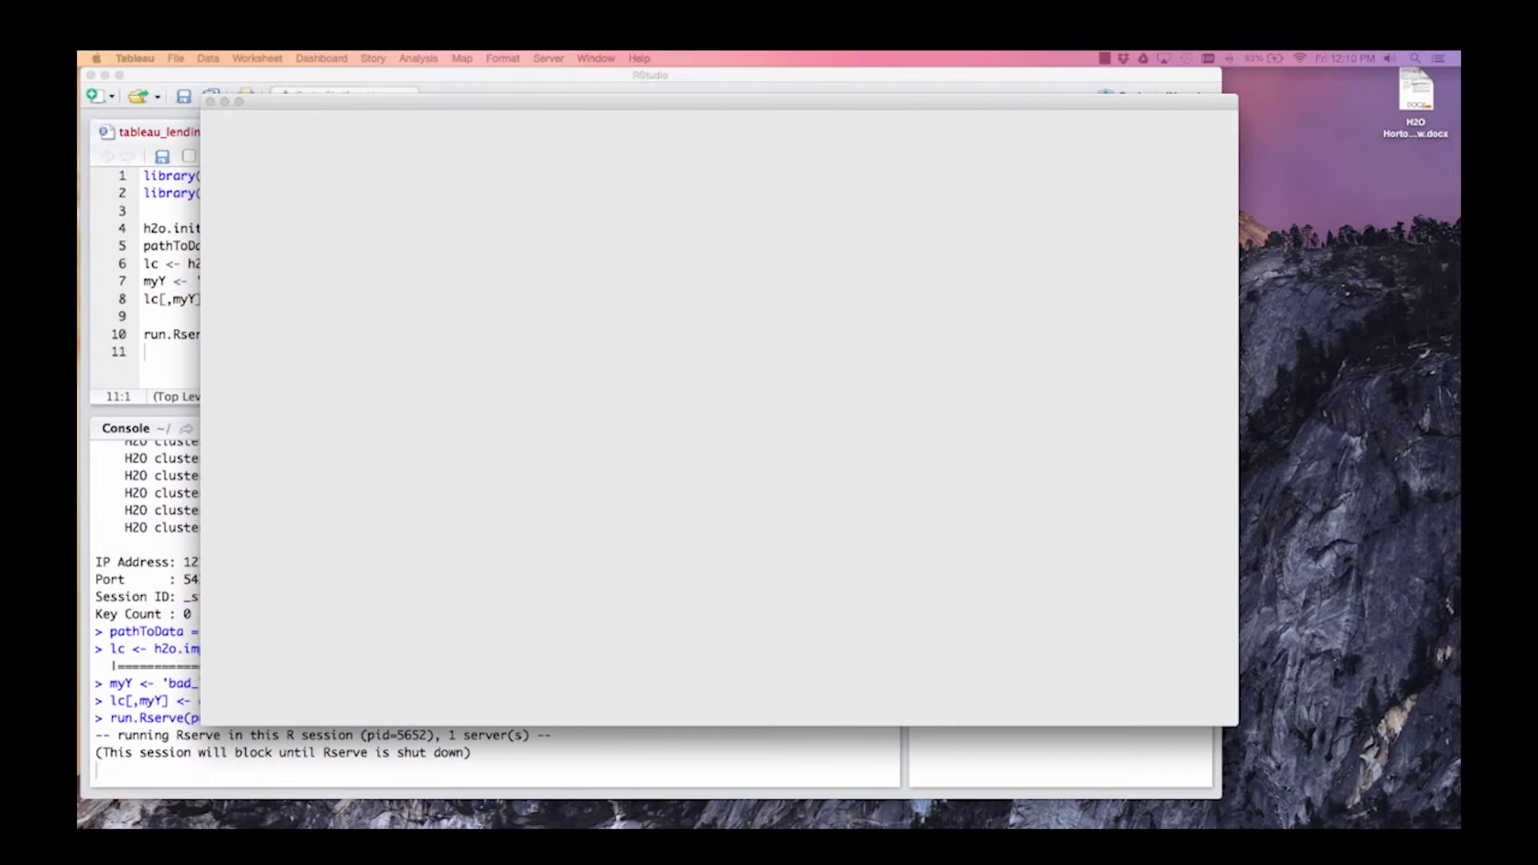
Step: Allow R scripts, pass the Rserve connection test, and show the Default_Percentage state map
left_click(854, 366)
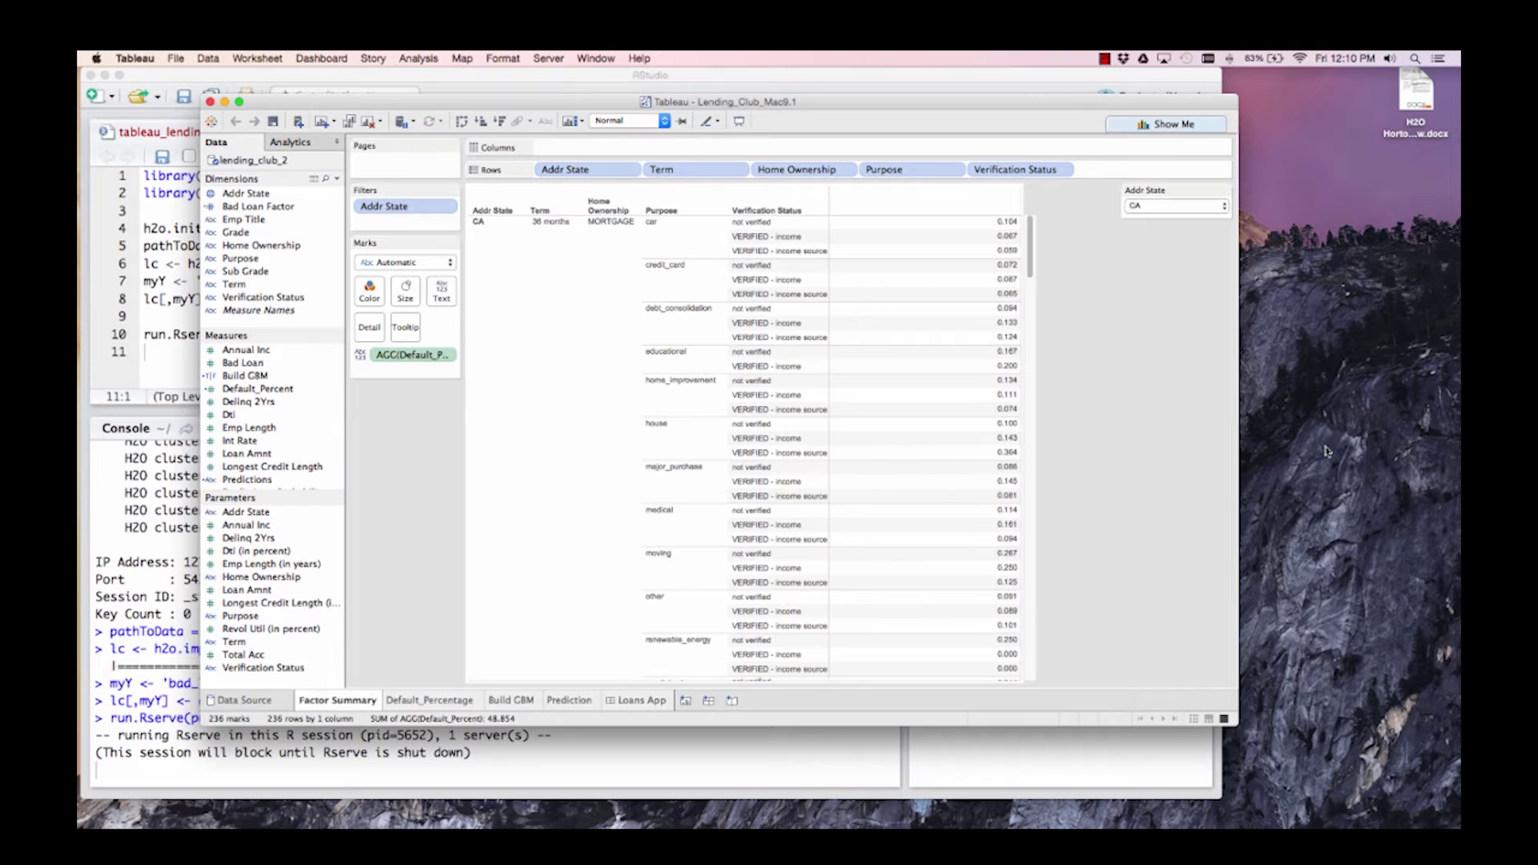
left_click(596, 59)
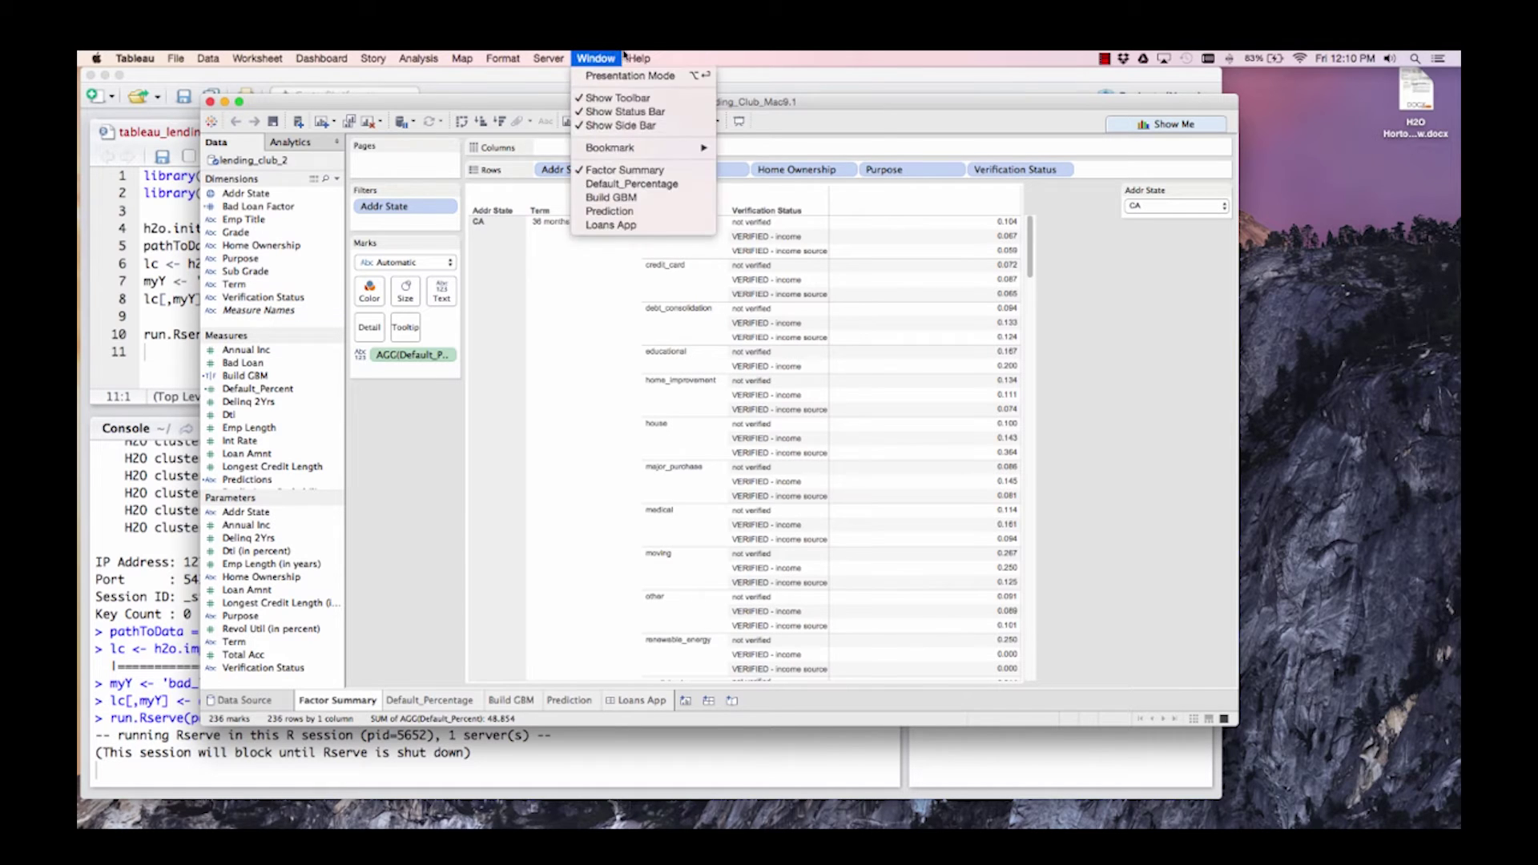
mouse_move(673, 192)
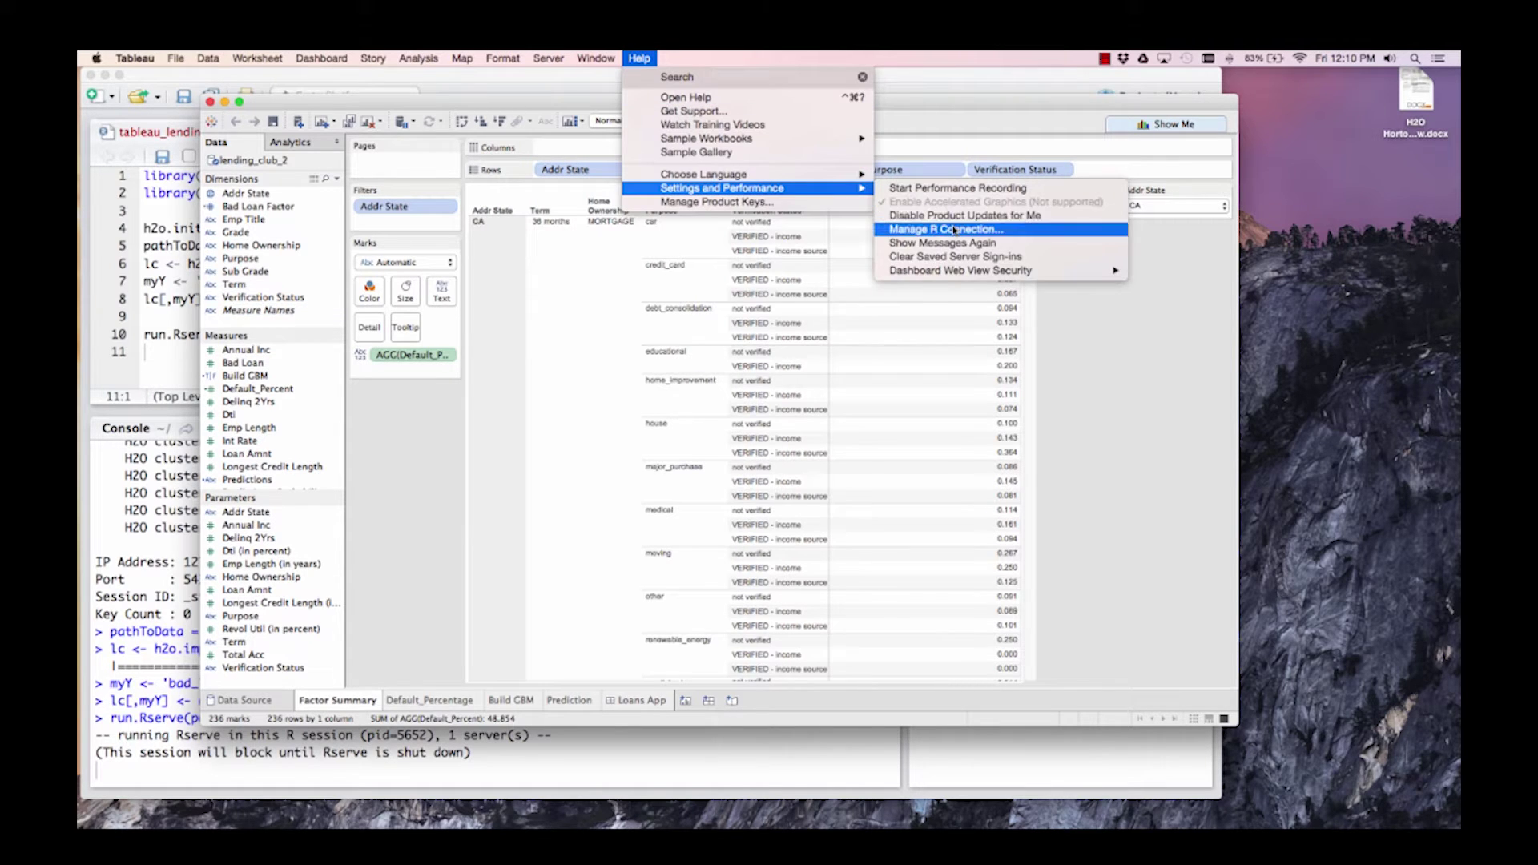
left_click(921, 221)
left_click(648, 479)
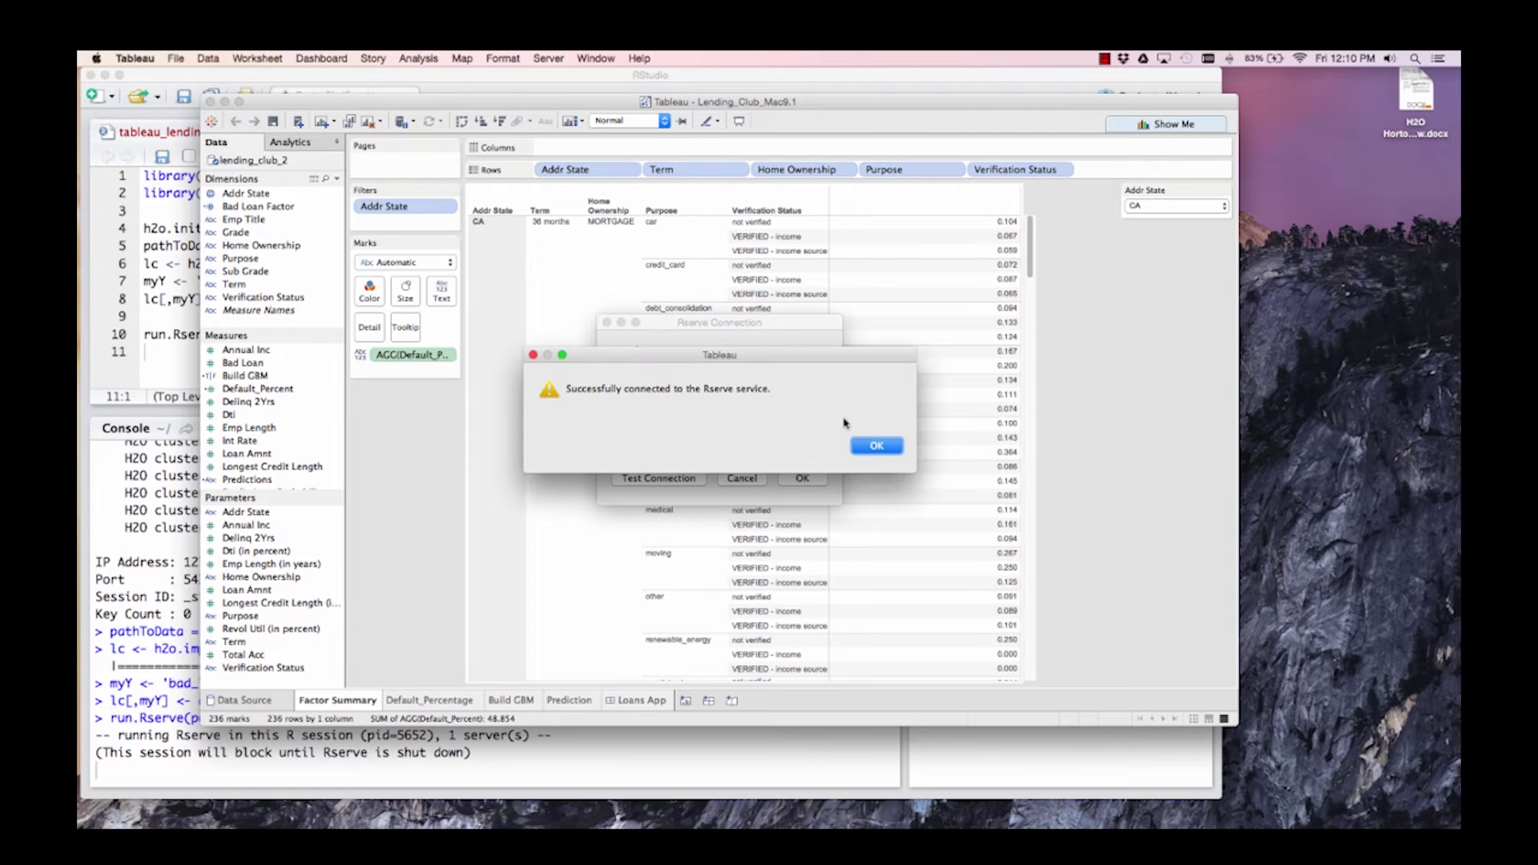
left_click(875, 446)
left_click(802, 479)
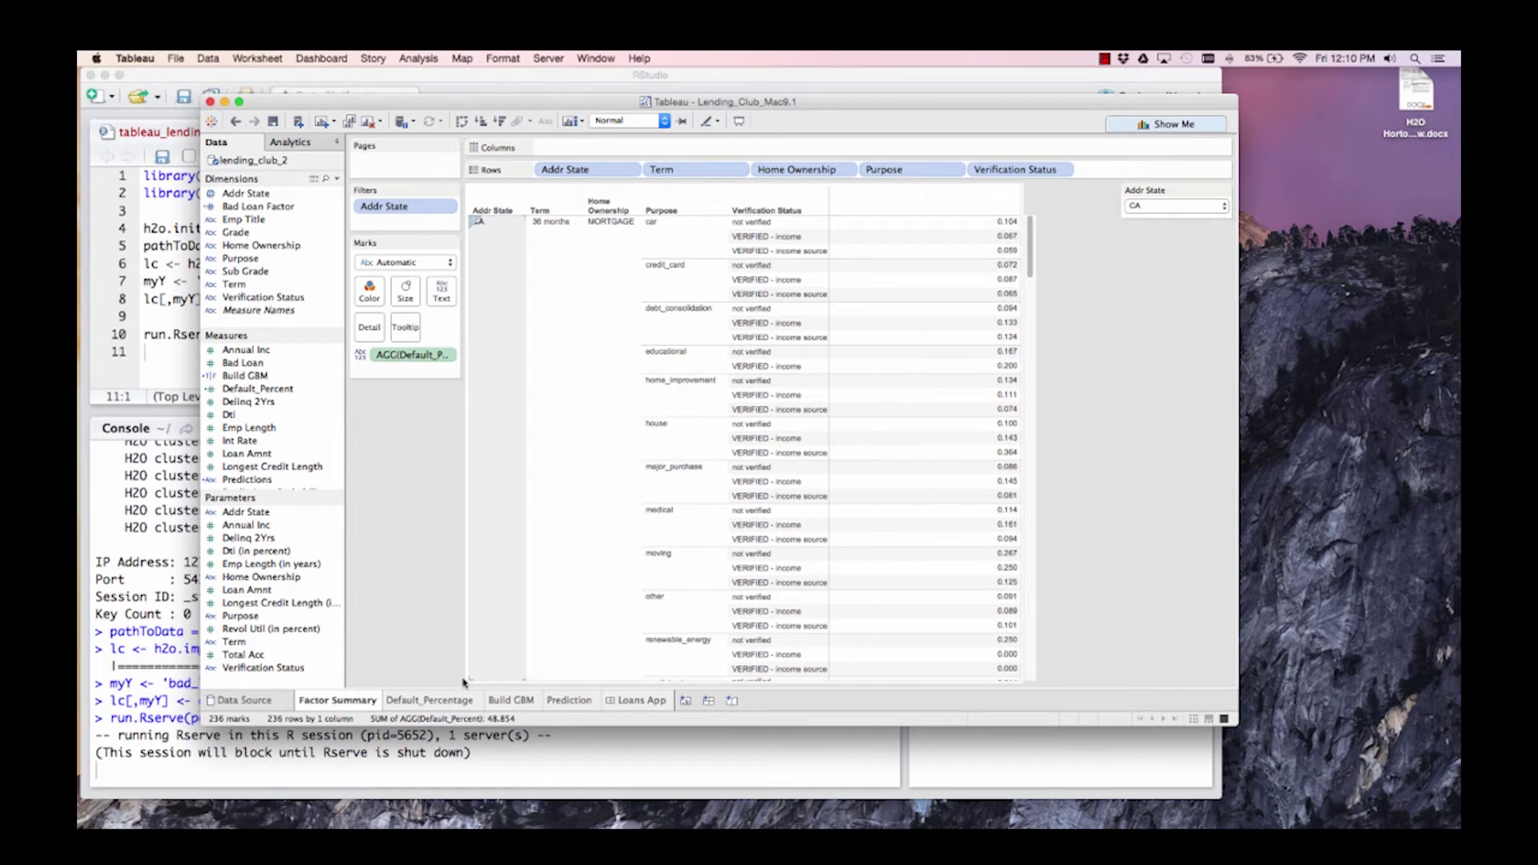
left_click(433, 704)
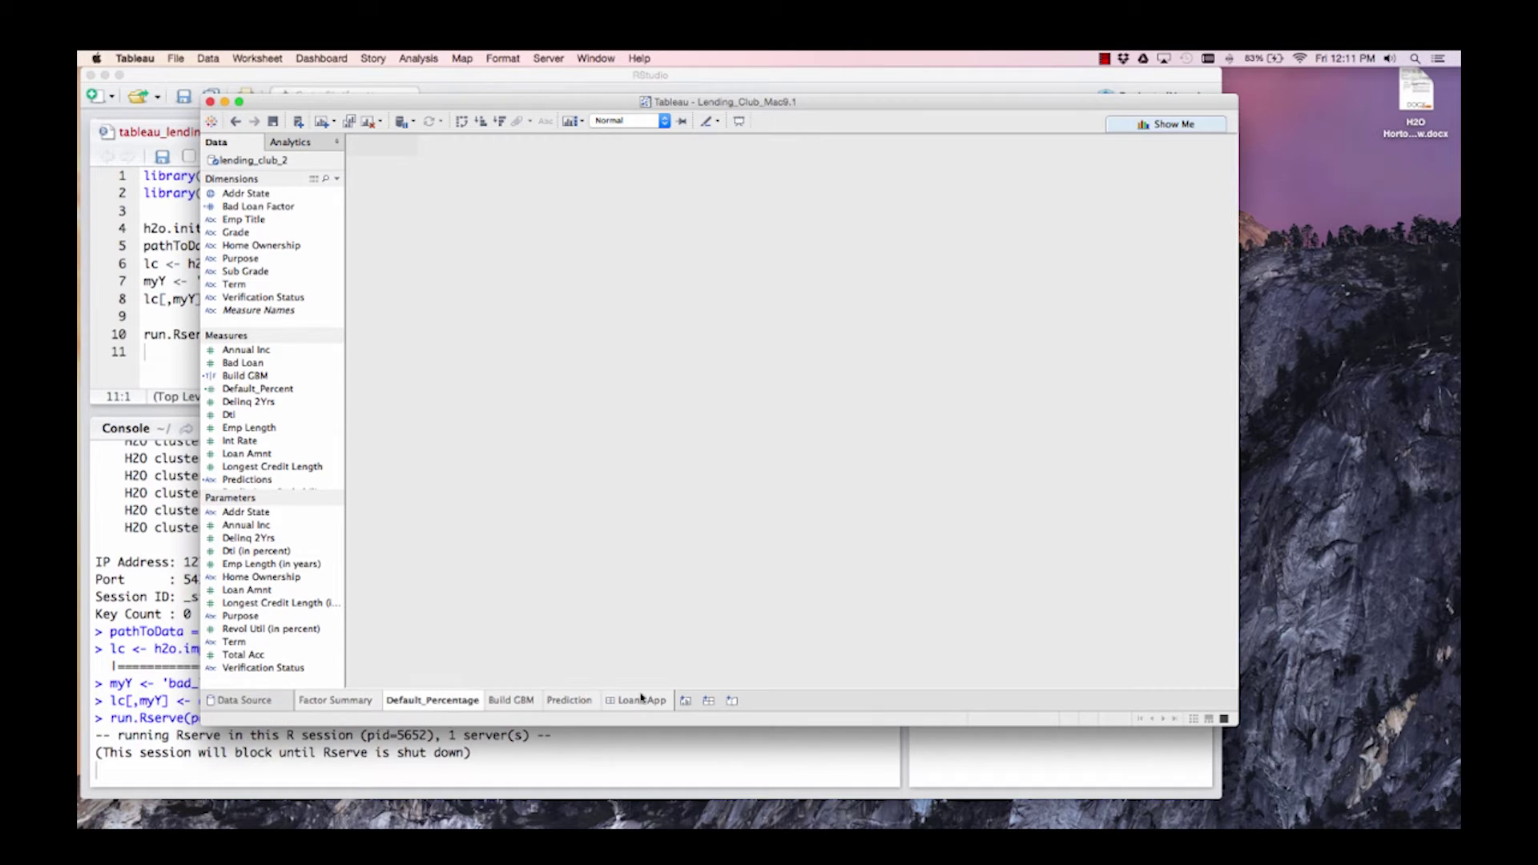
right_click(333, 378)
Step: Paste into the Build GBM calculation's R script and review its predictor list and h2o.gbm block
left_click(360, 444)
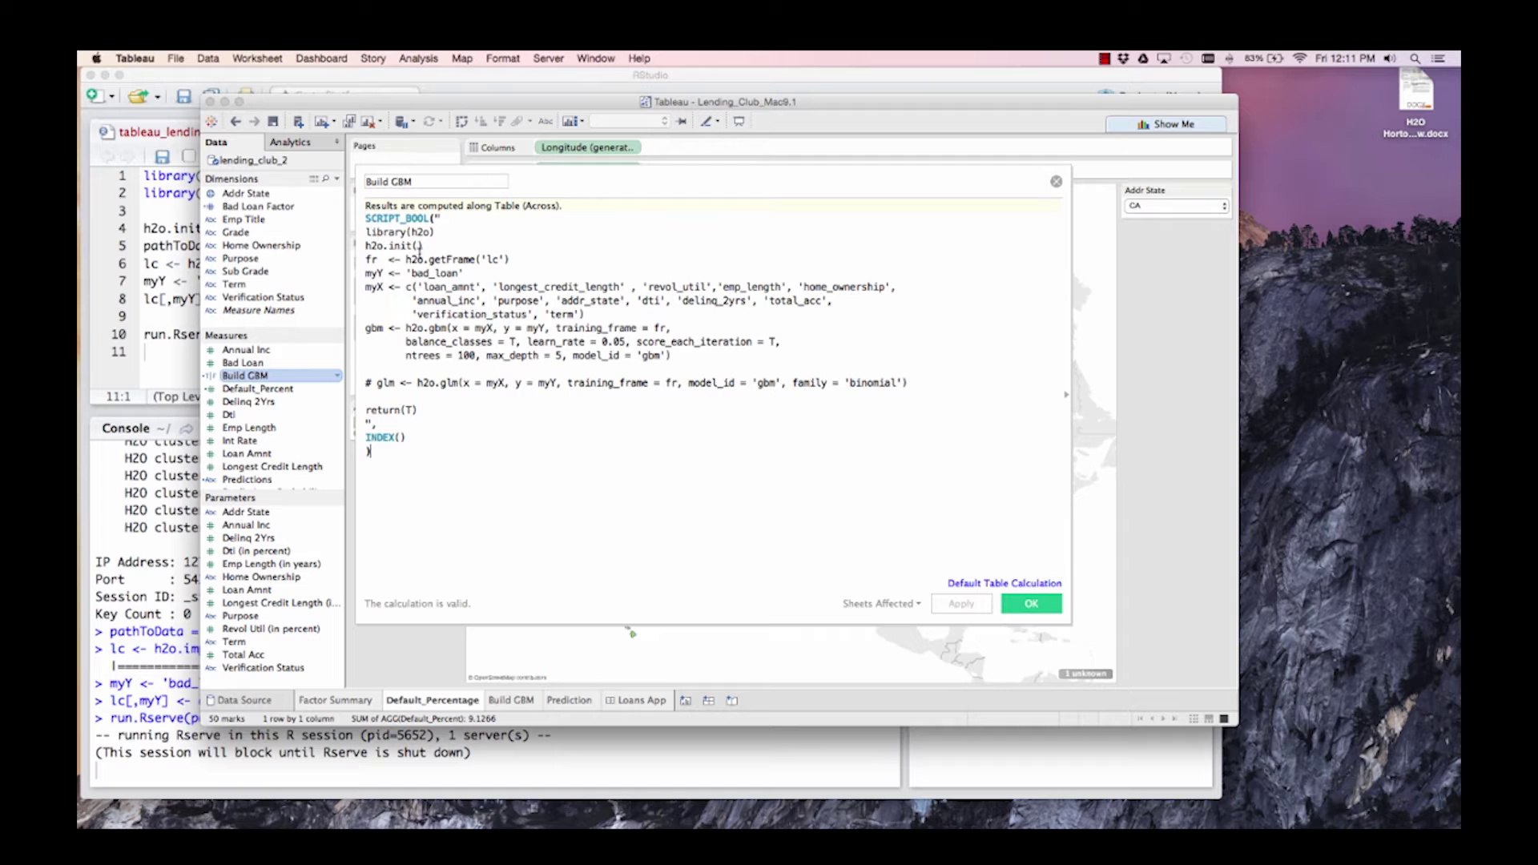
left_click(513, 259)
key("Return")
type("myY <- 'bad_loan'")
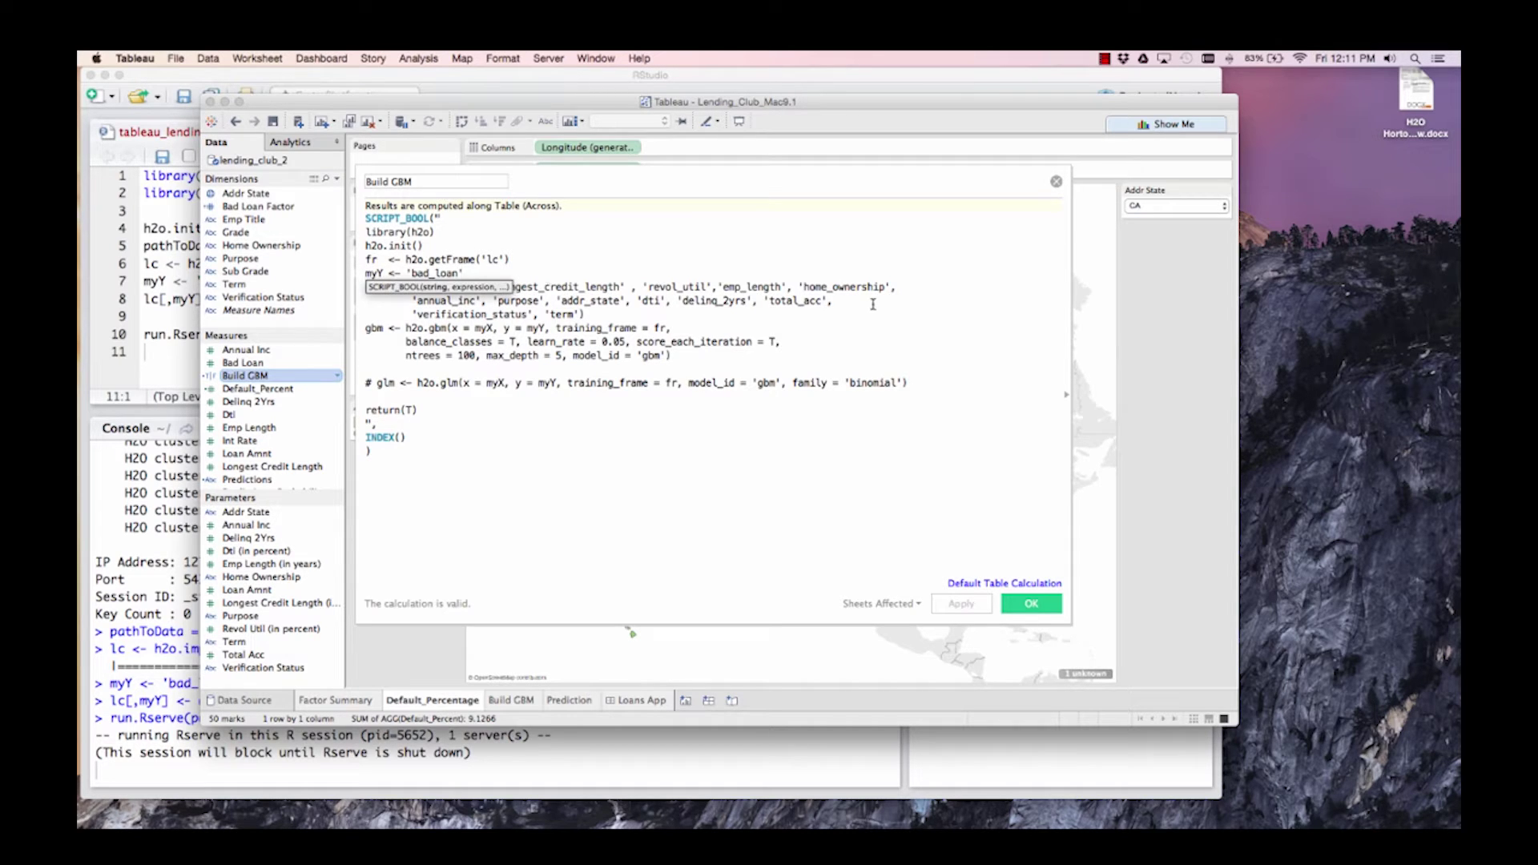
left_click(873, 304)
left_click(883, 325)
left_click(885, 339)
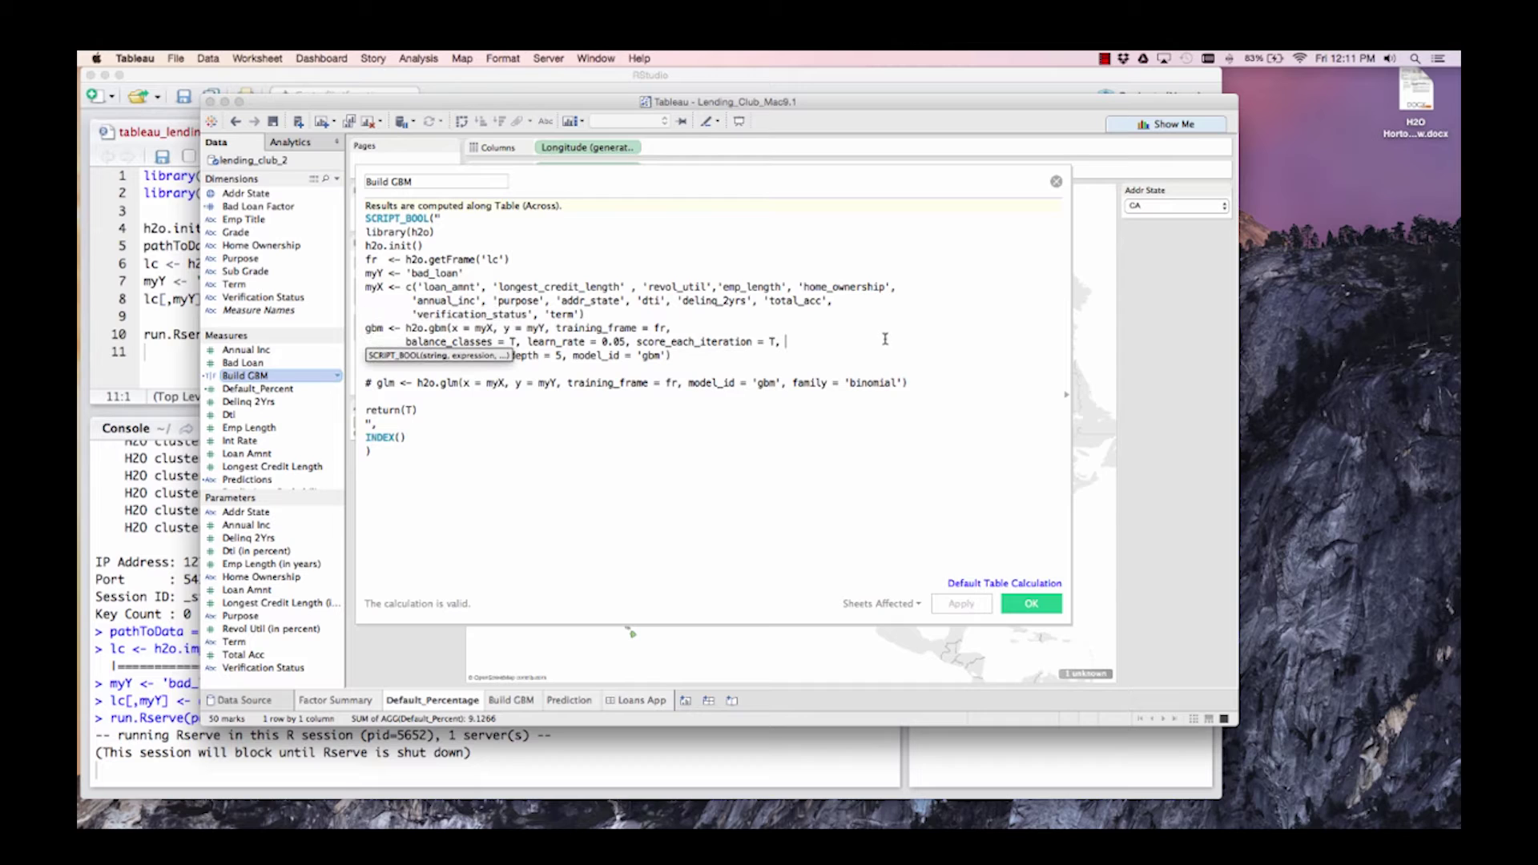
left_click_drag(887, 314, 907, 354)
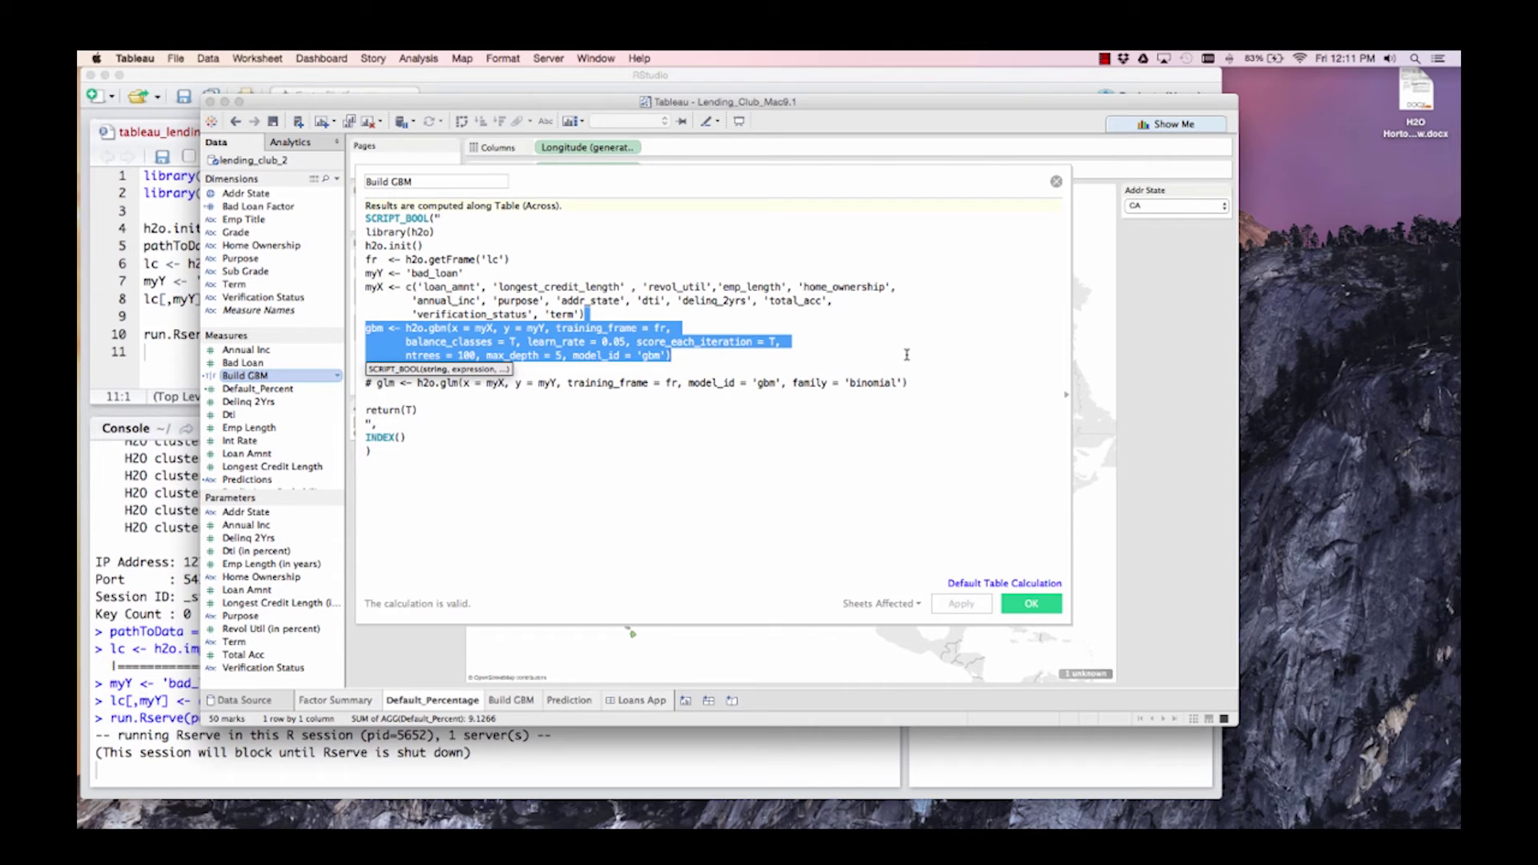
Step: Close the calculation editor and let the Build GBM sheet compute while the model builds
left_click(907, 355)
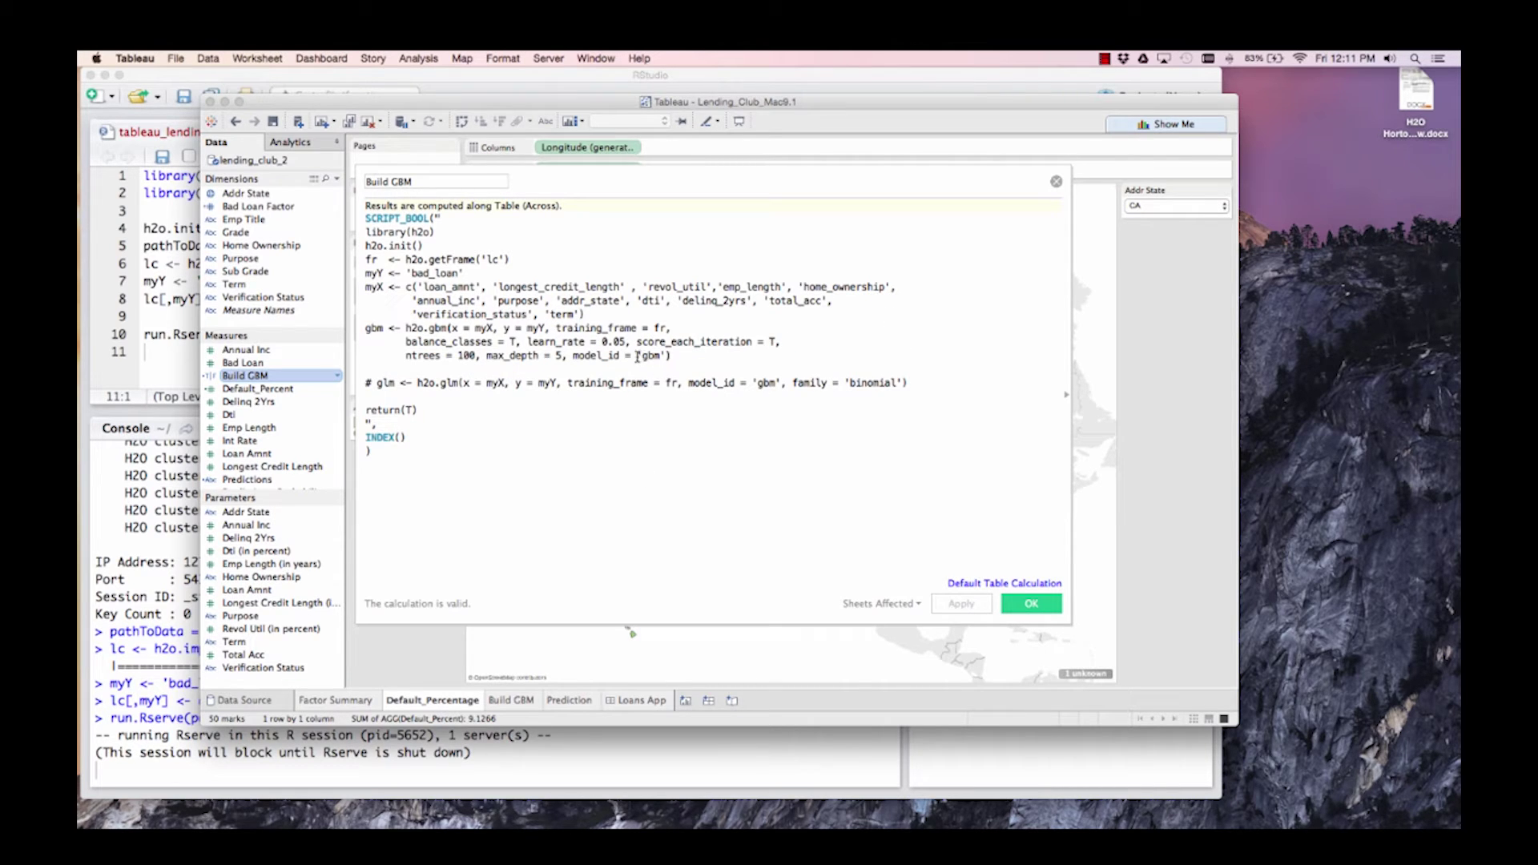
left_click(1026, 607)
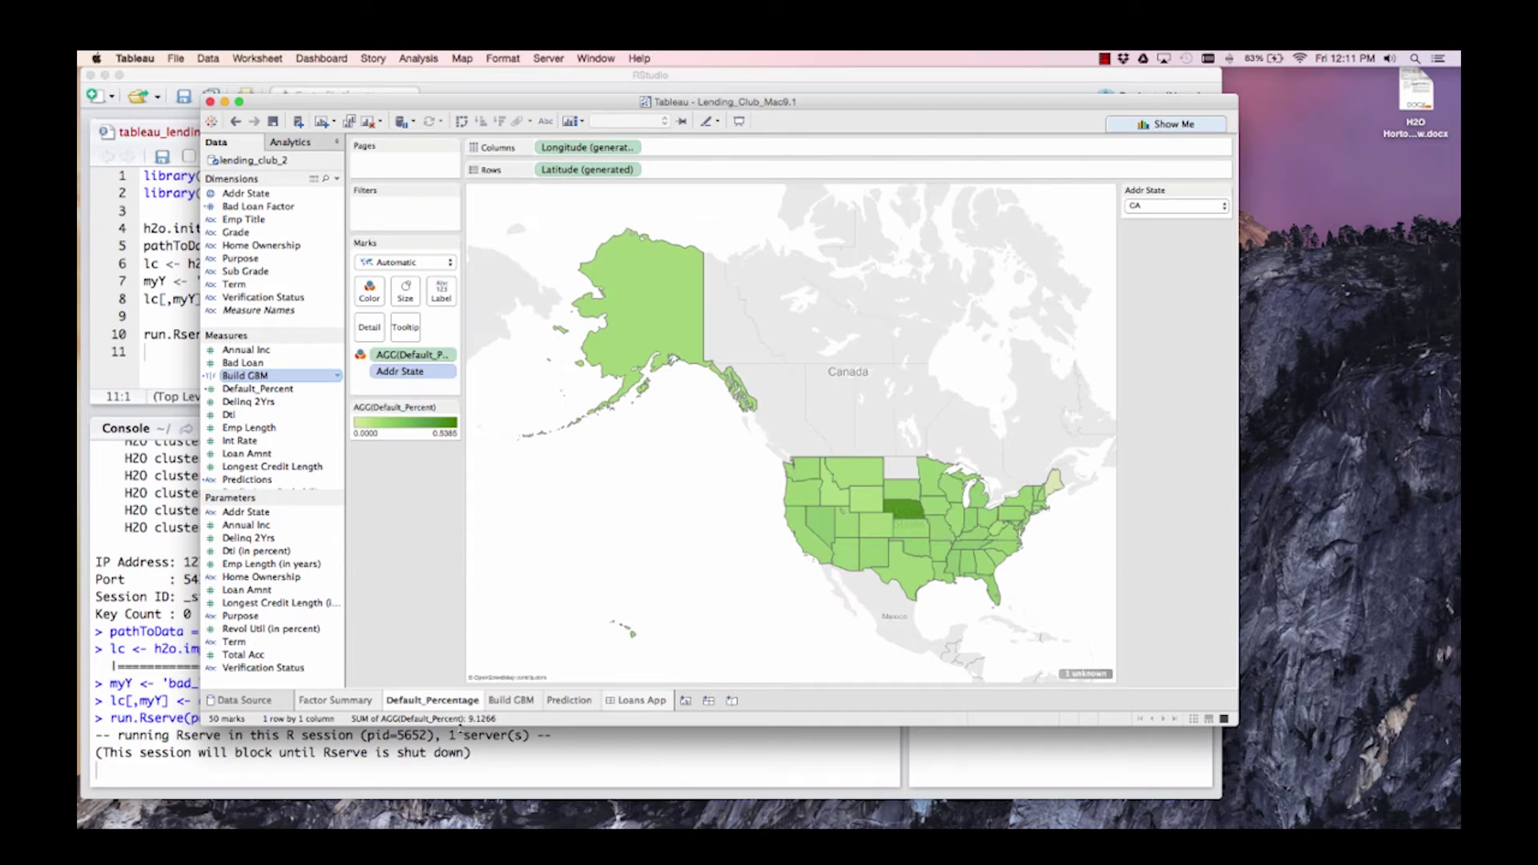
left_click(502, 702)
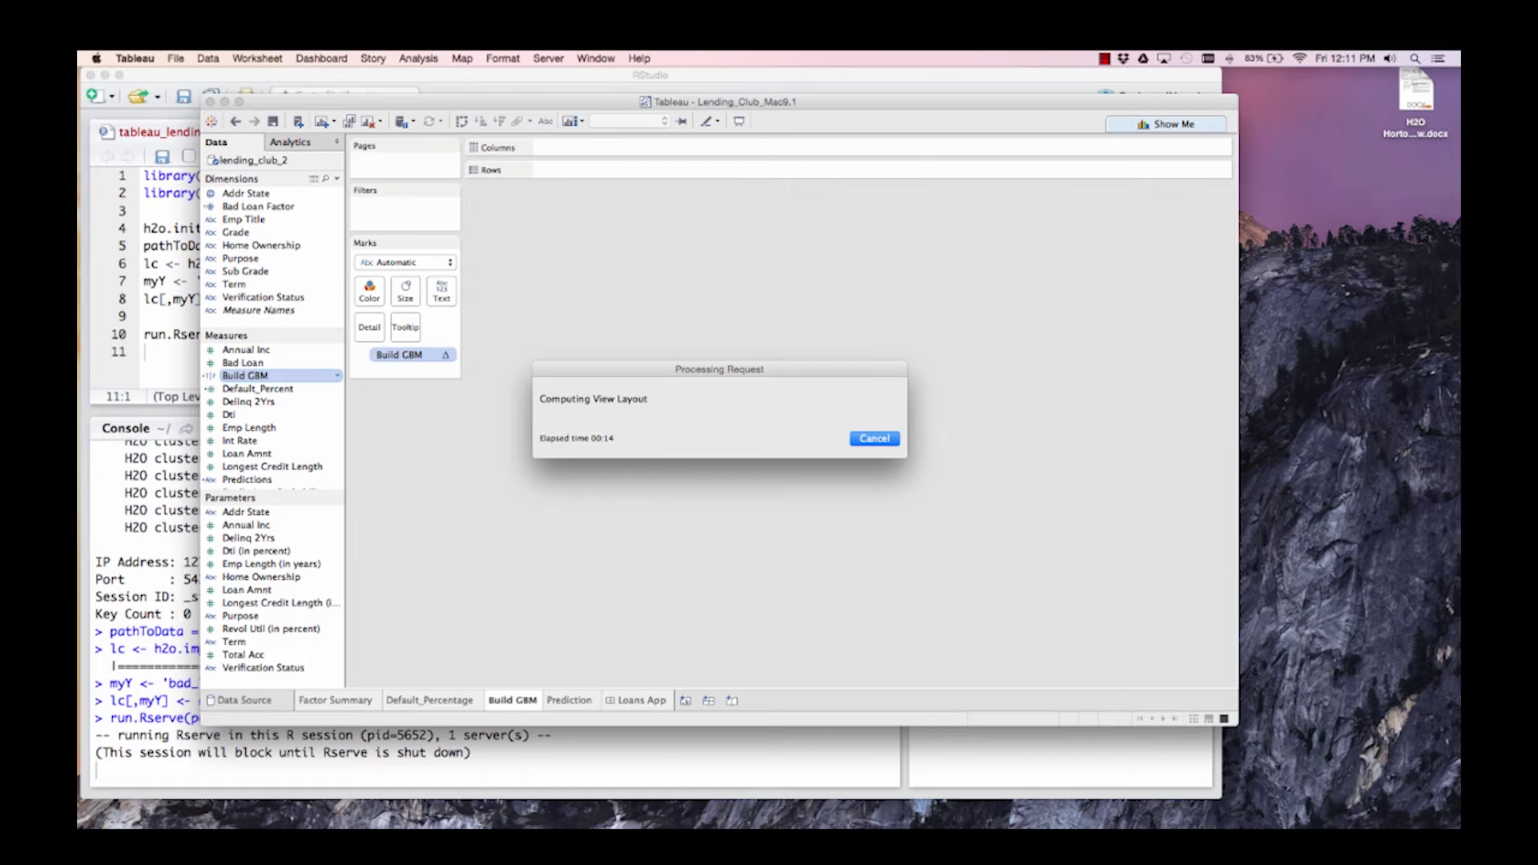
key("super+Tab")
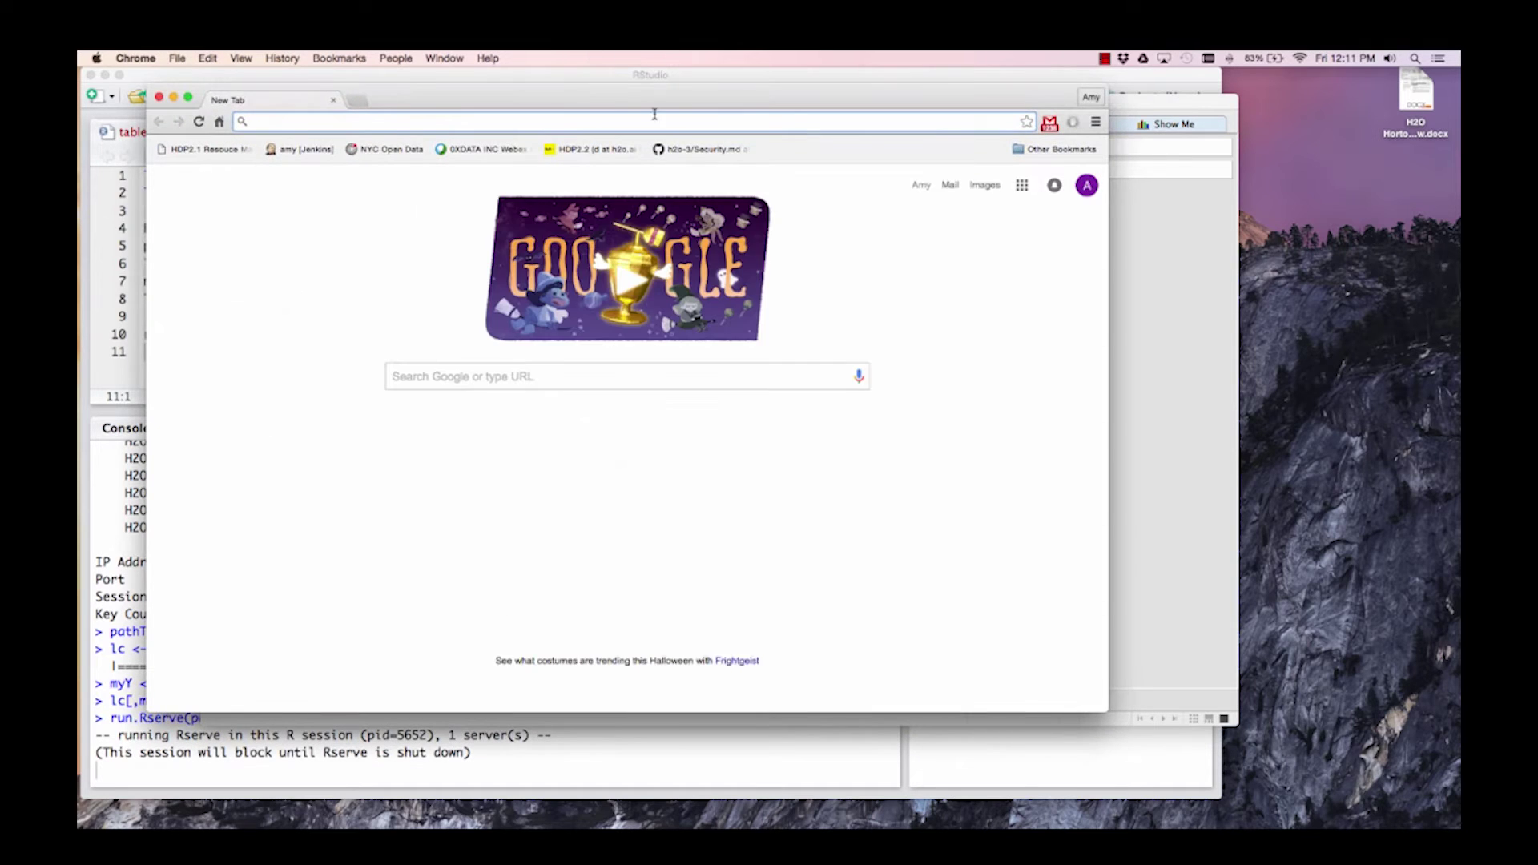
Step: In H2O Flow at localhost:54321, run getJobs and open the gbm model job
type("localhost:54321")
key("Return")
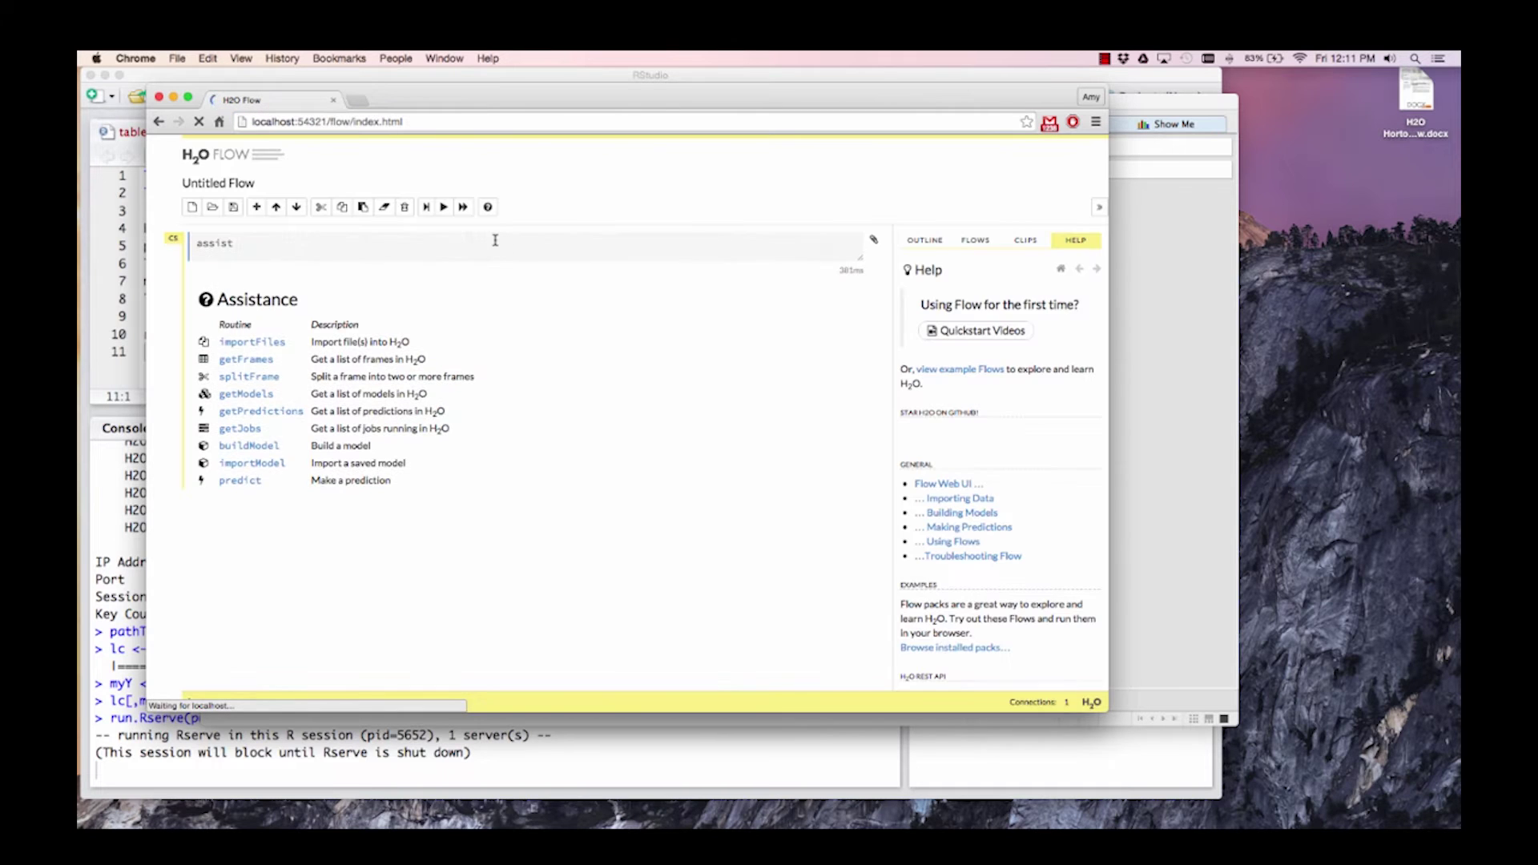
triple_click(495, 241)
type("getJ")
key("shift+Return")
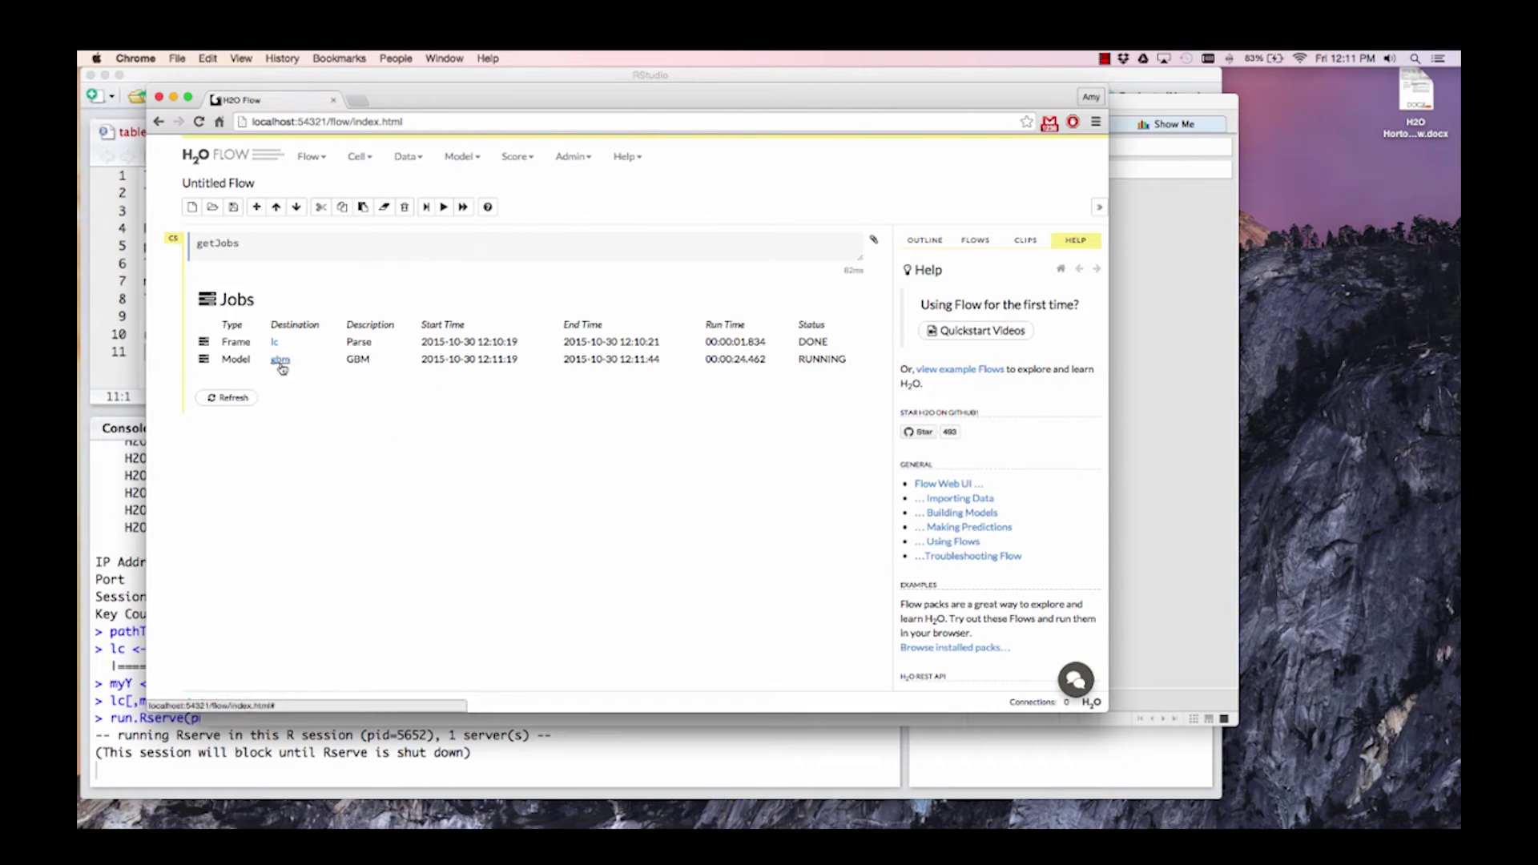
left_click(280, 360)
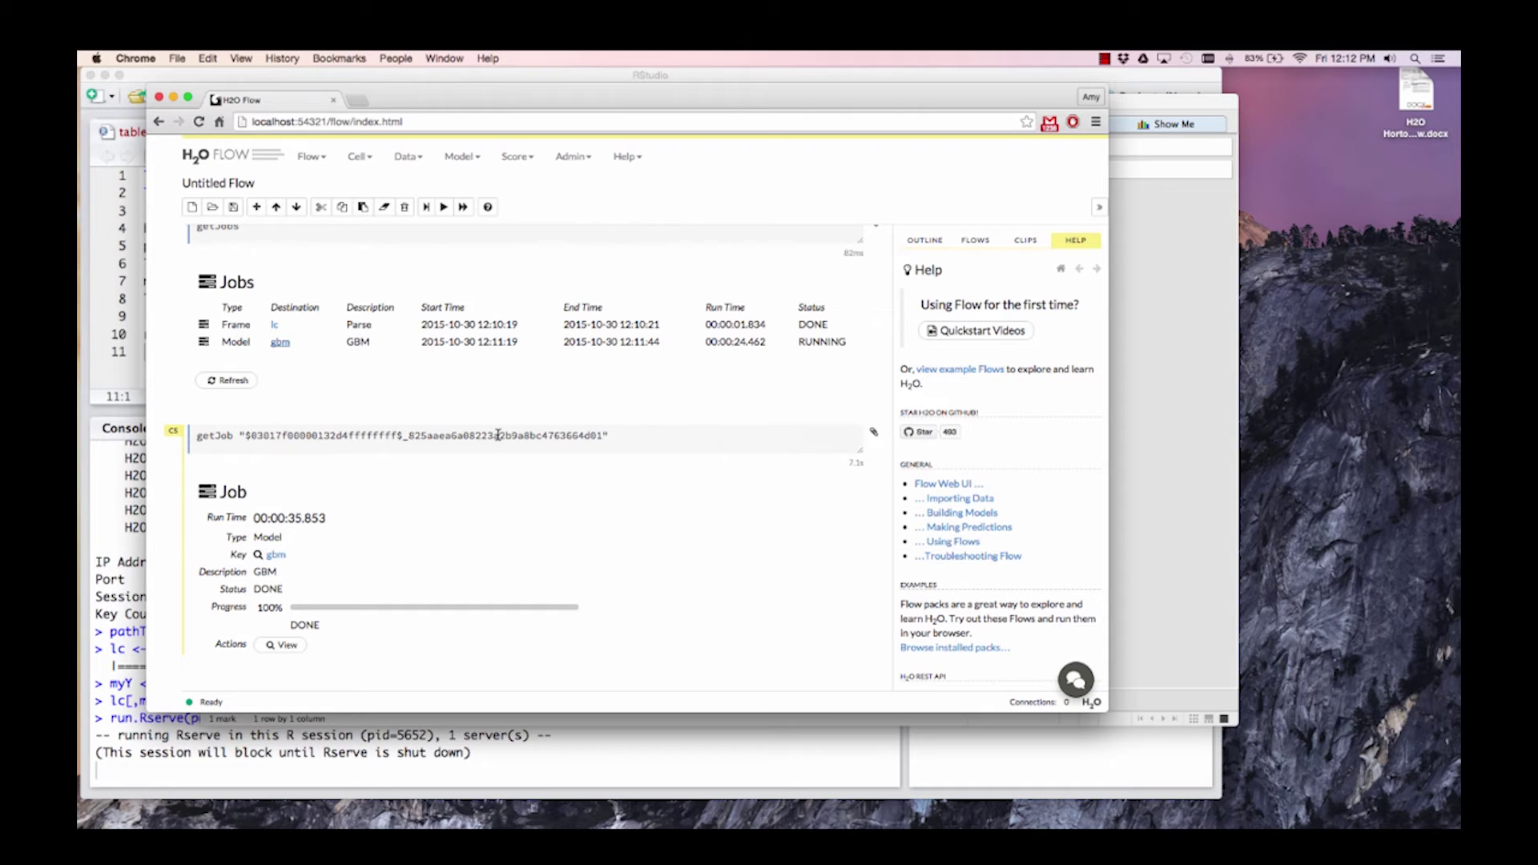
Step: Review the gbm model's scoring history, ROC curve (AUC 0.710022) and variable importances, then minimize Chrome
left_click(282, 645)
scroll(534, 537, "down", 8)
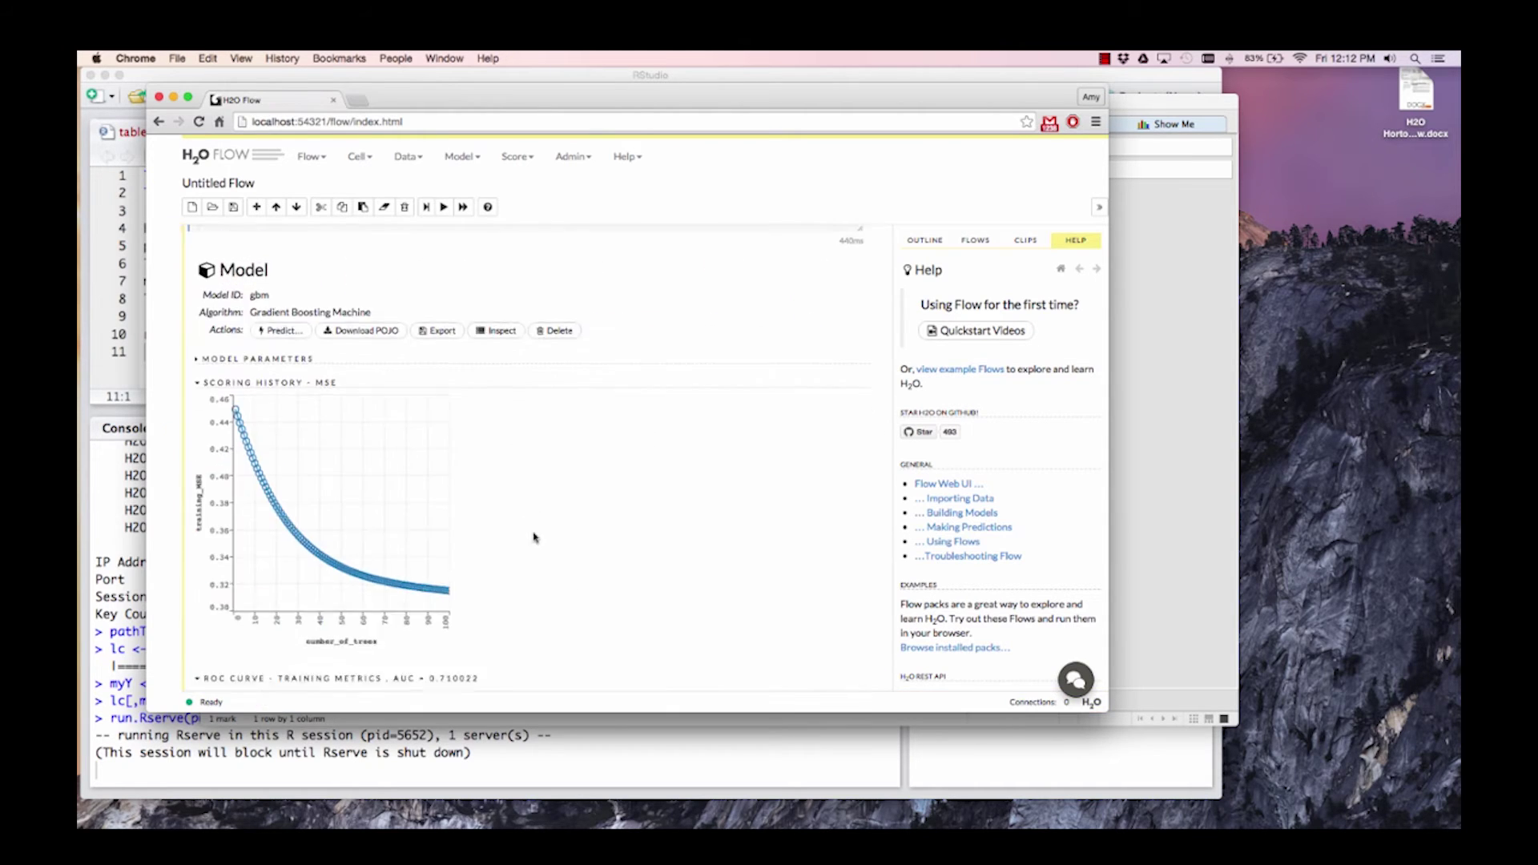
scroll(535, 538, "down", 15)
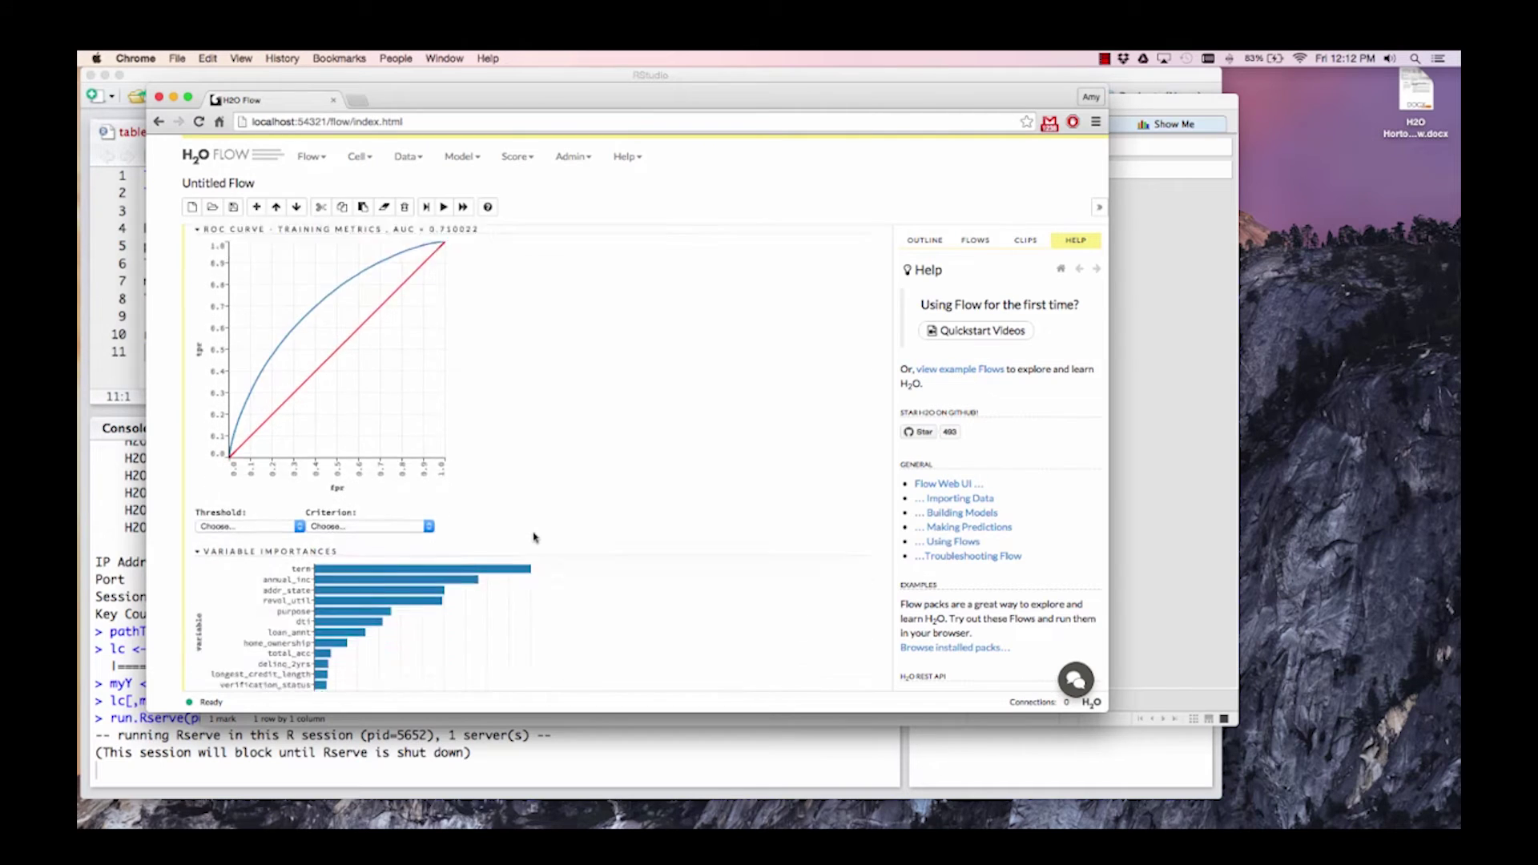
scroll(535, 538, "up", 9)
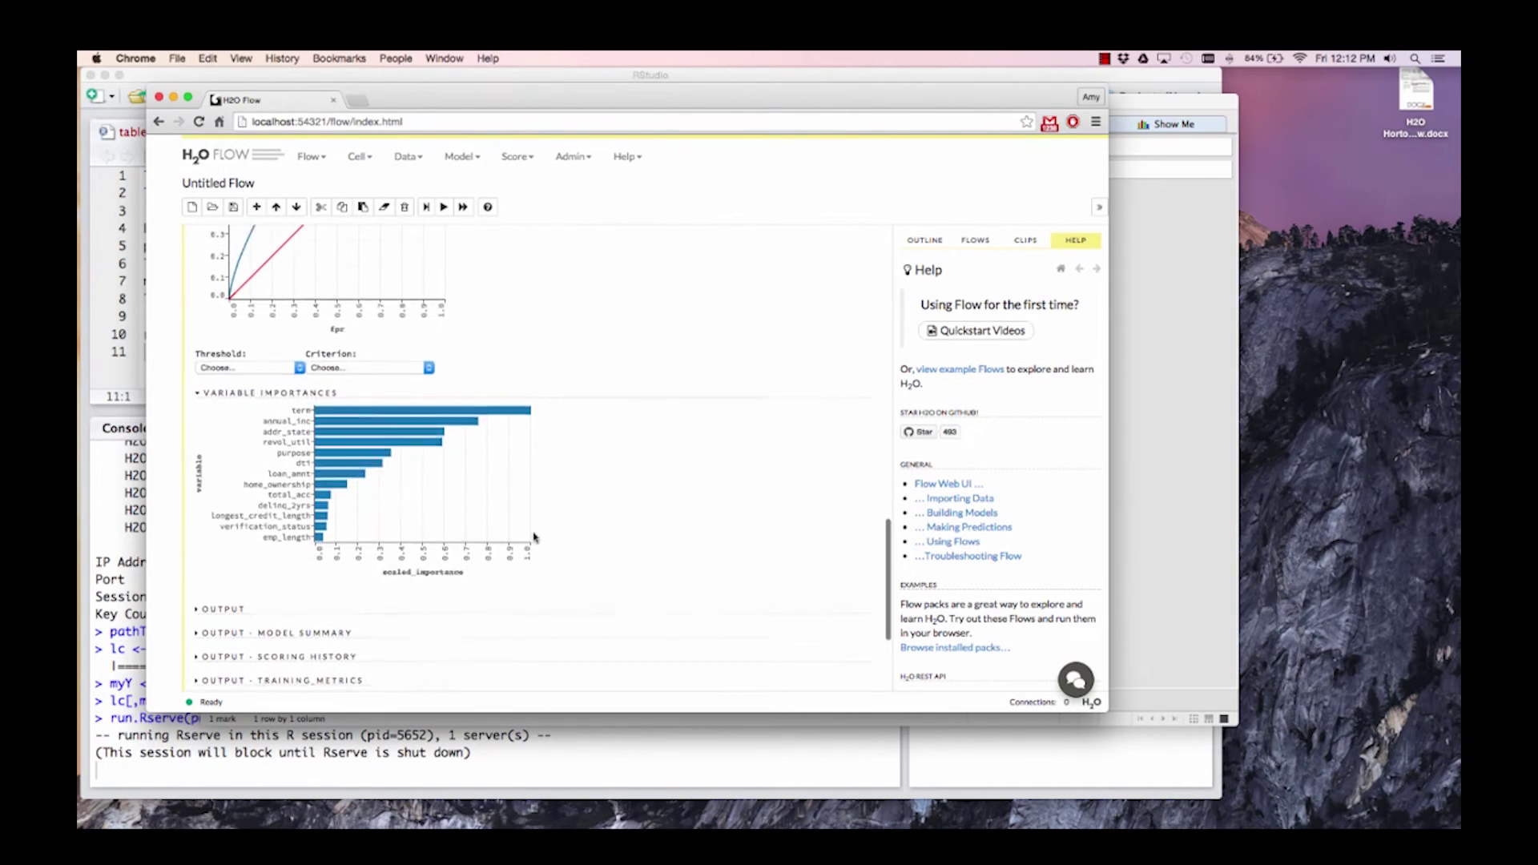
mouse_move(345, 571)
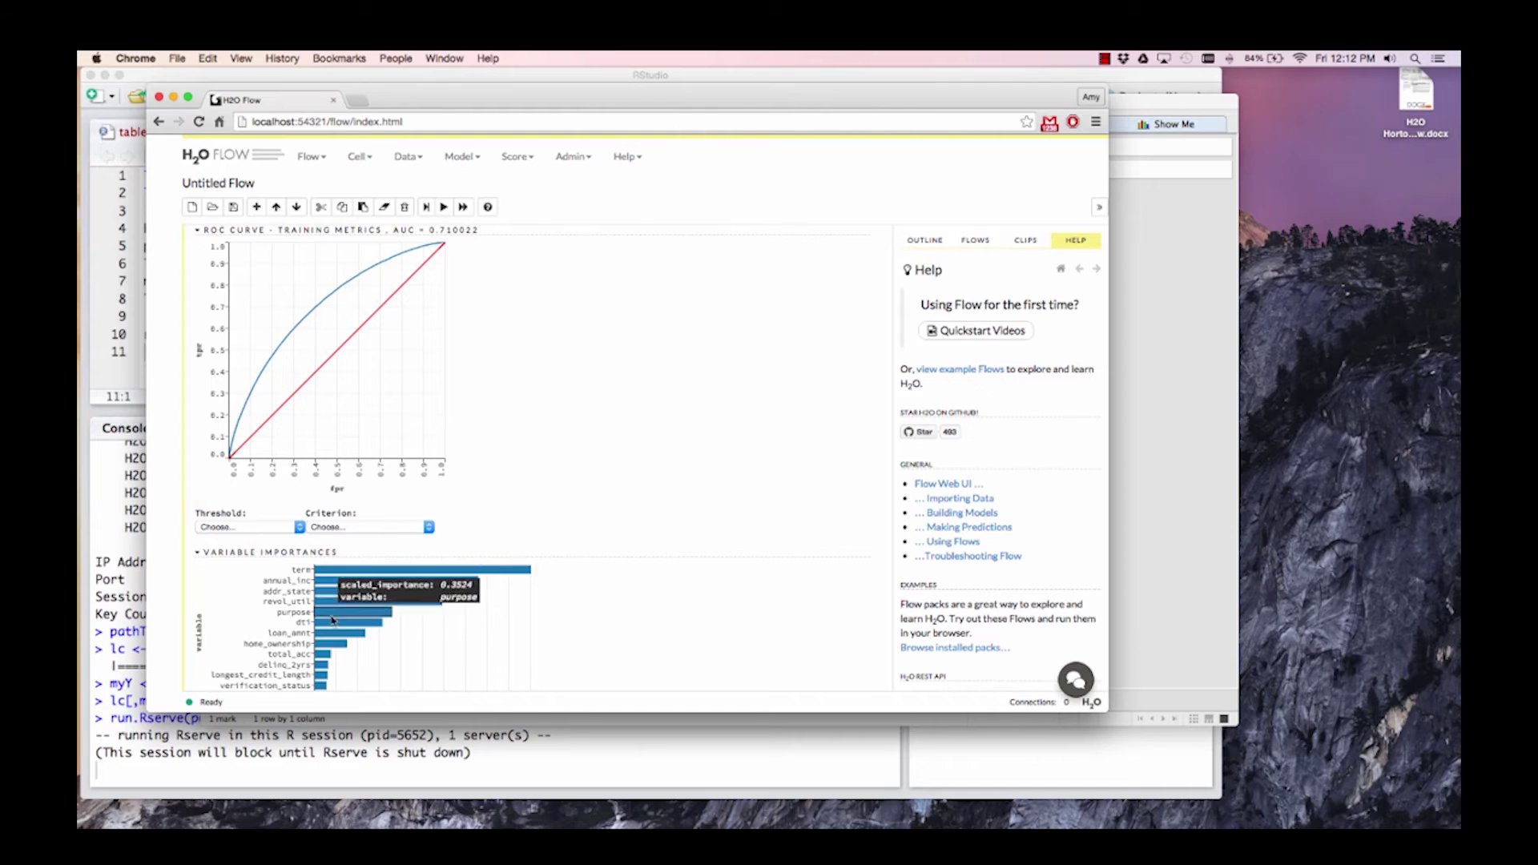
scroll(322, 677, "down", 1)
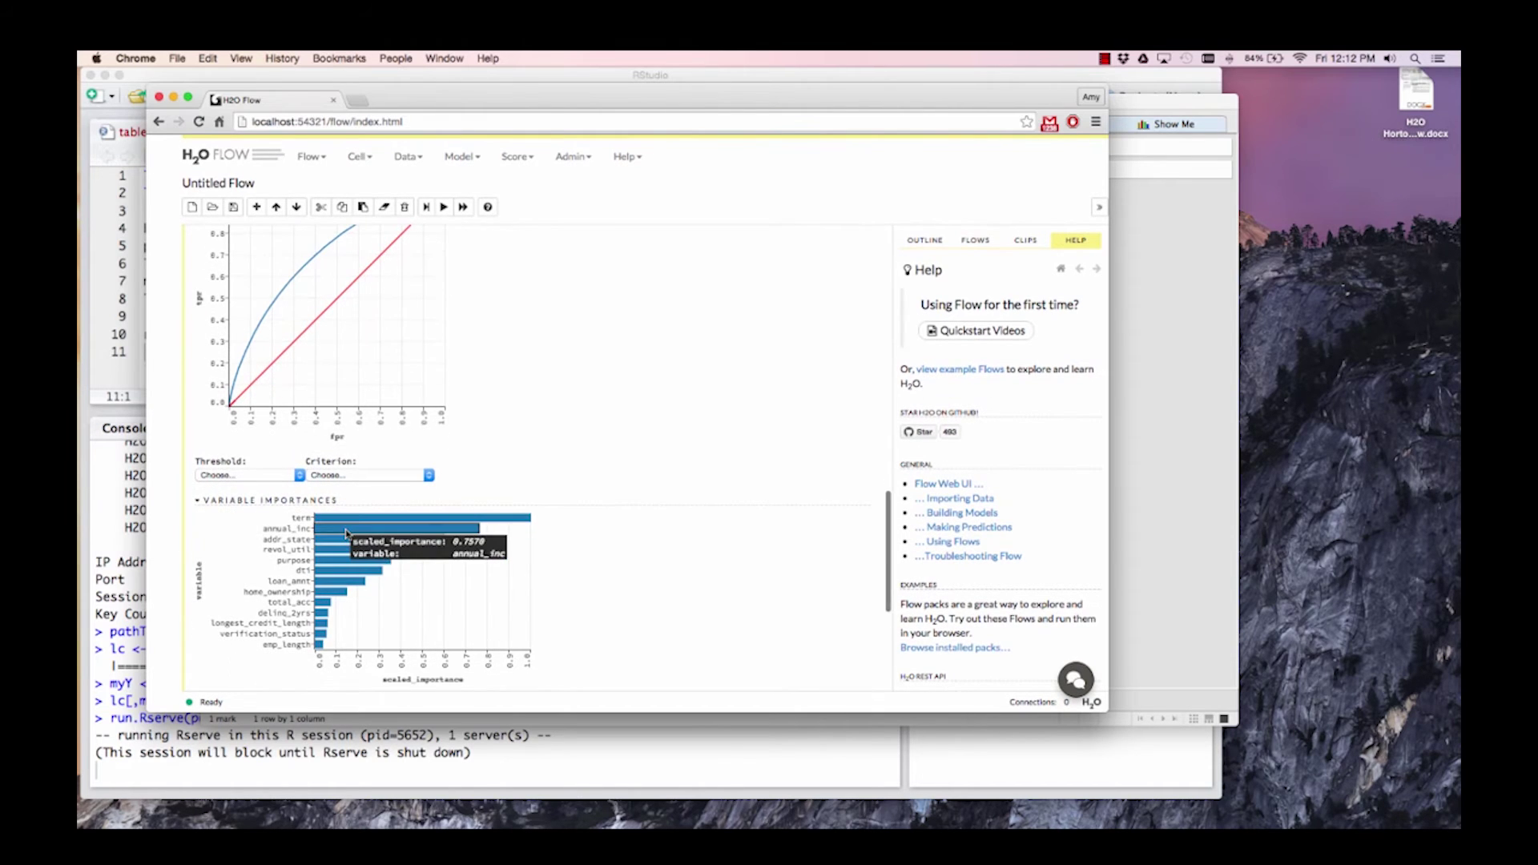
scroll(338, 587, "down", 6)
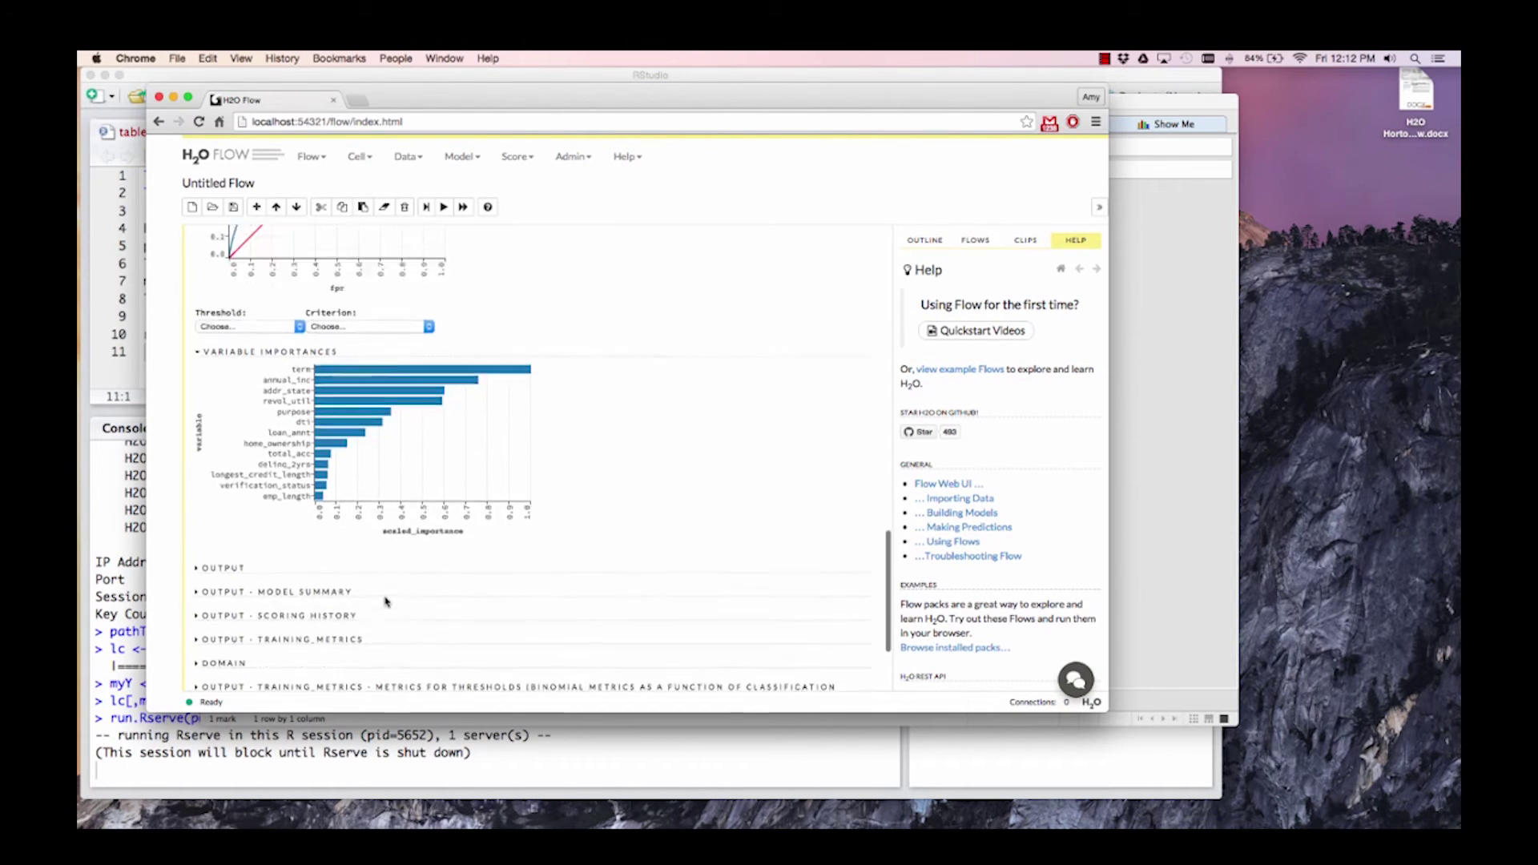
scroll(386, 602, "up", 10)
scroll(386, 601, "up", 8)
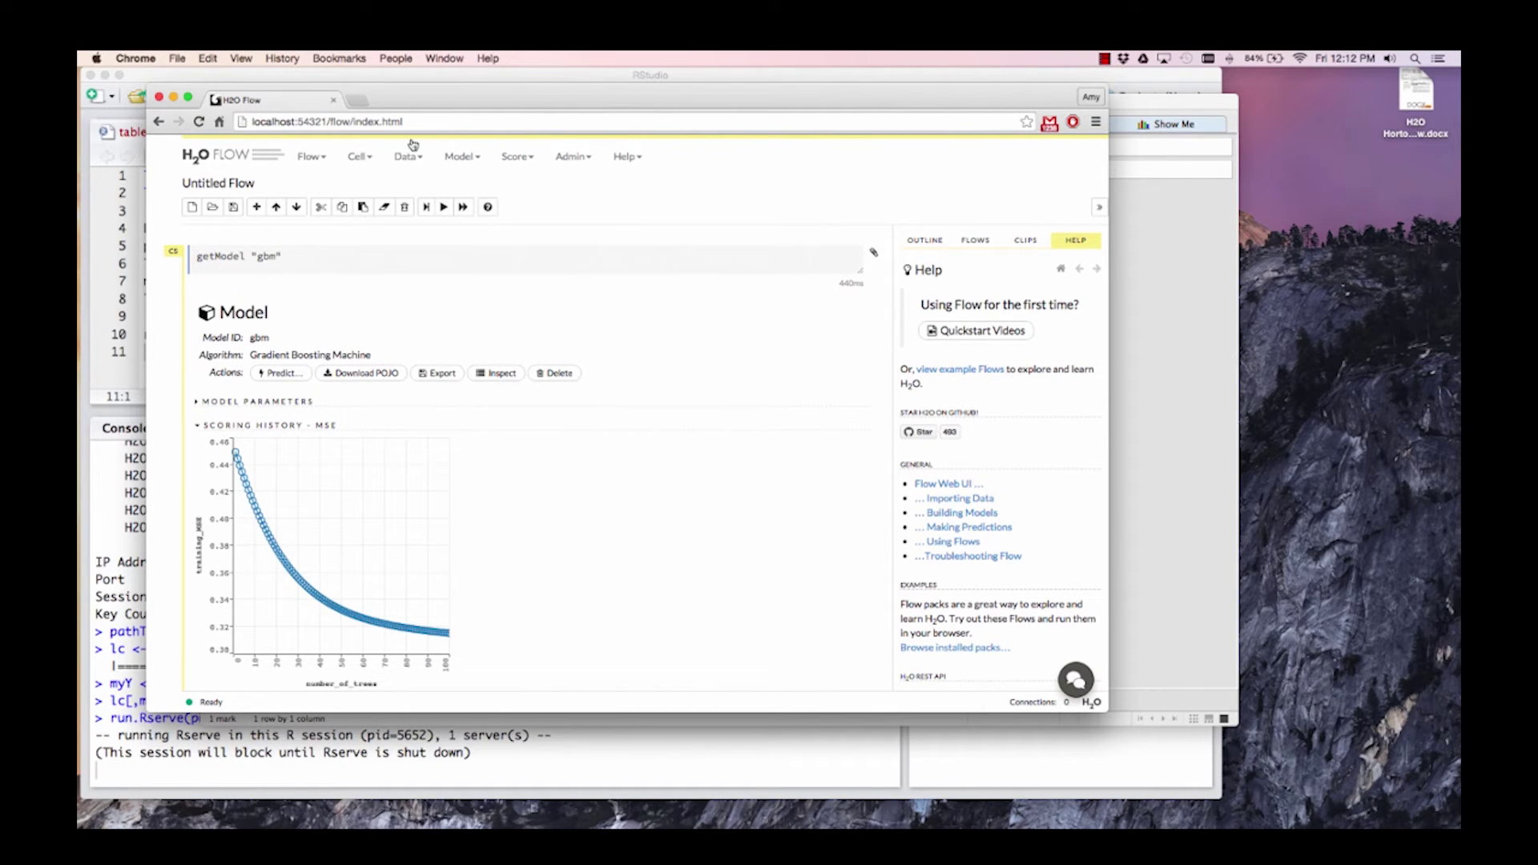
left_click(172, 100)
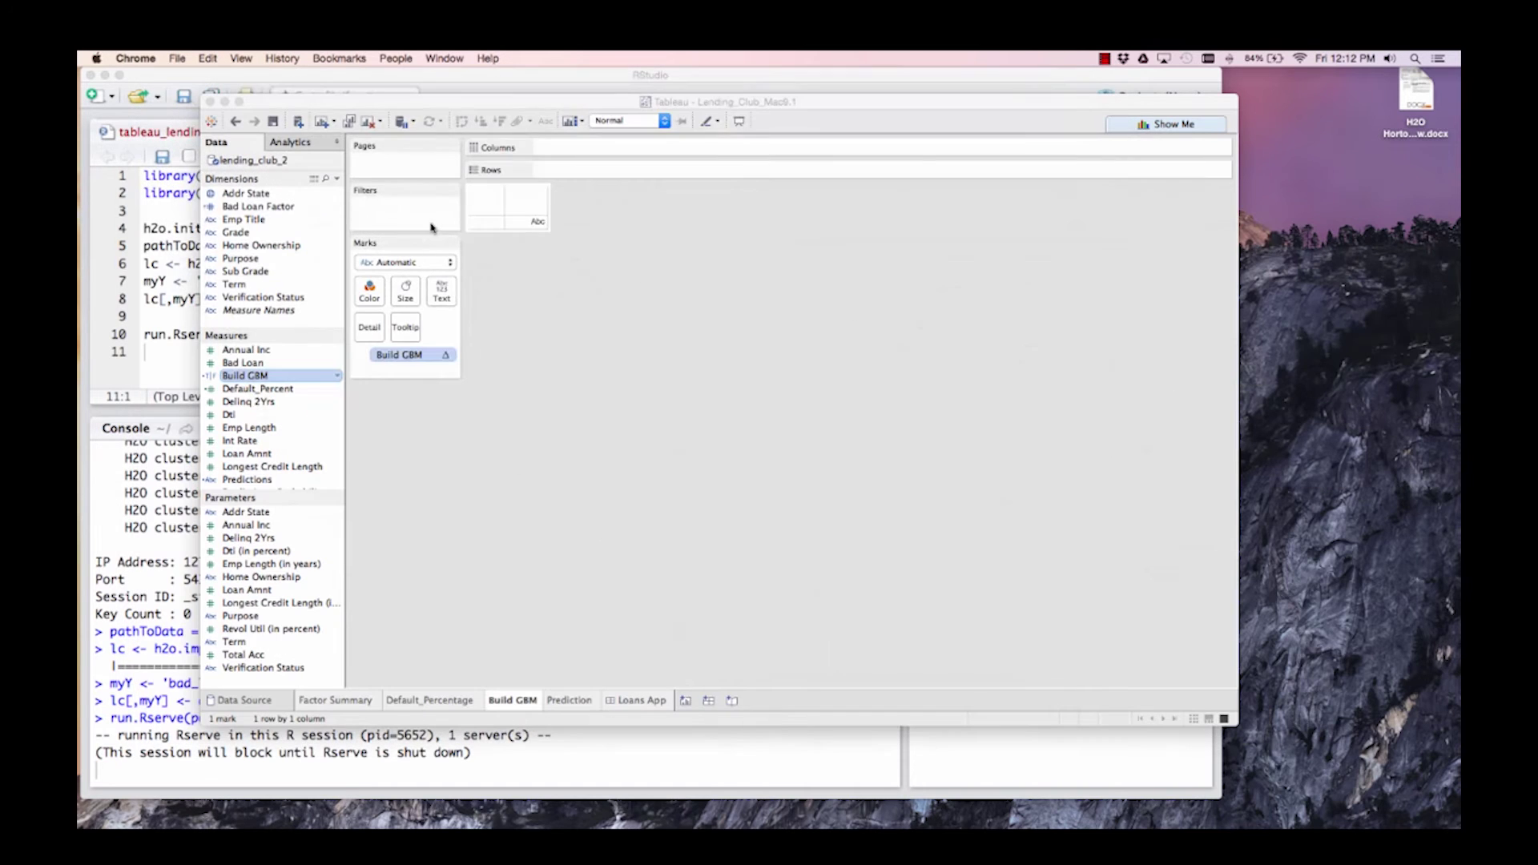
Step: Go to the Prediction sheet and open the Predictions calculation for editing
left_click(553, 444)
left_click(565, 702)
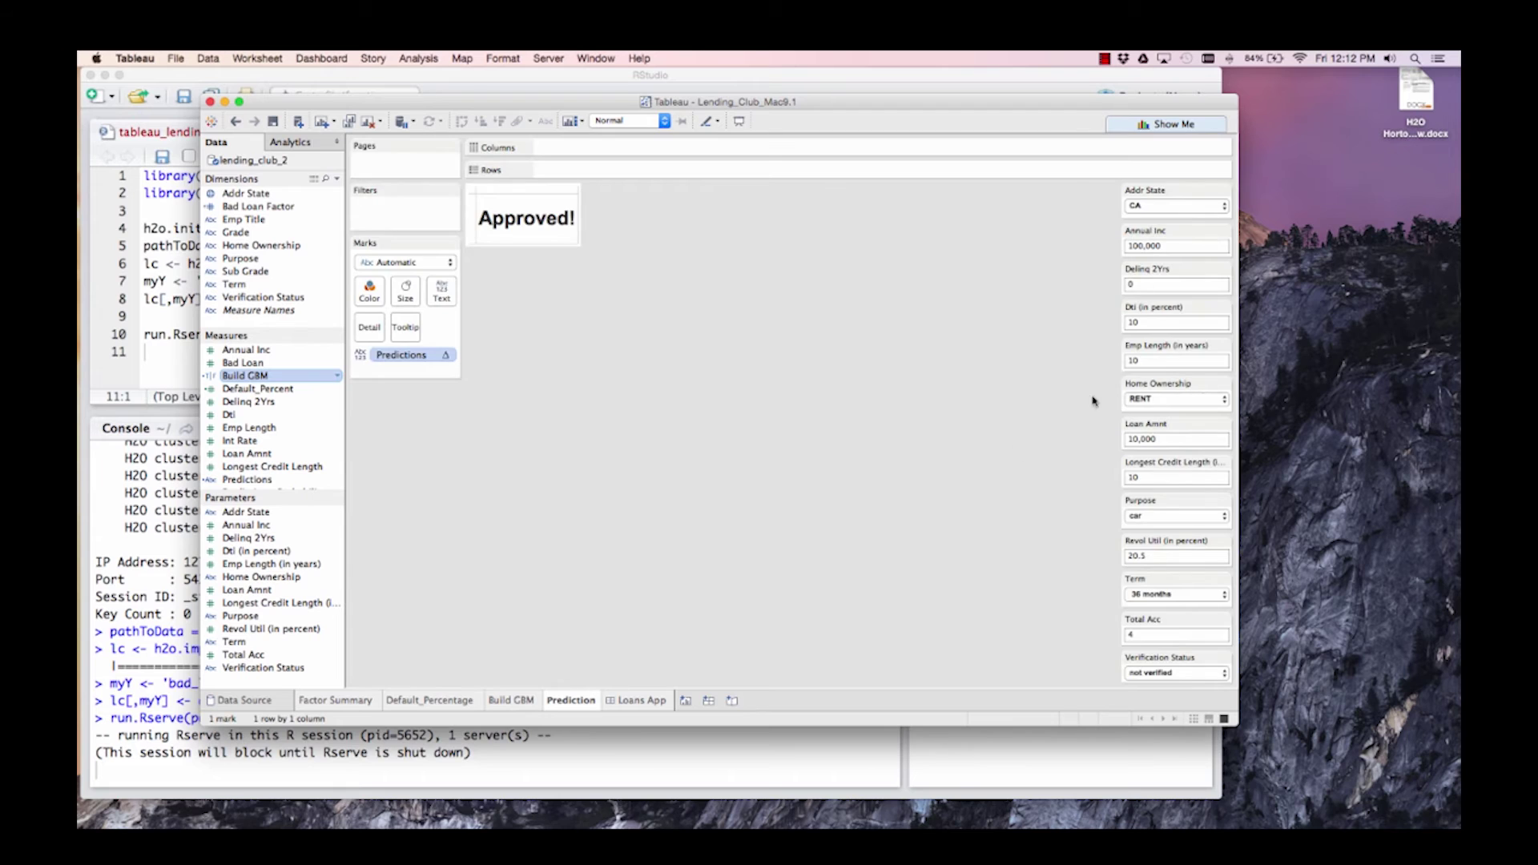
left_click(250, 480)
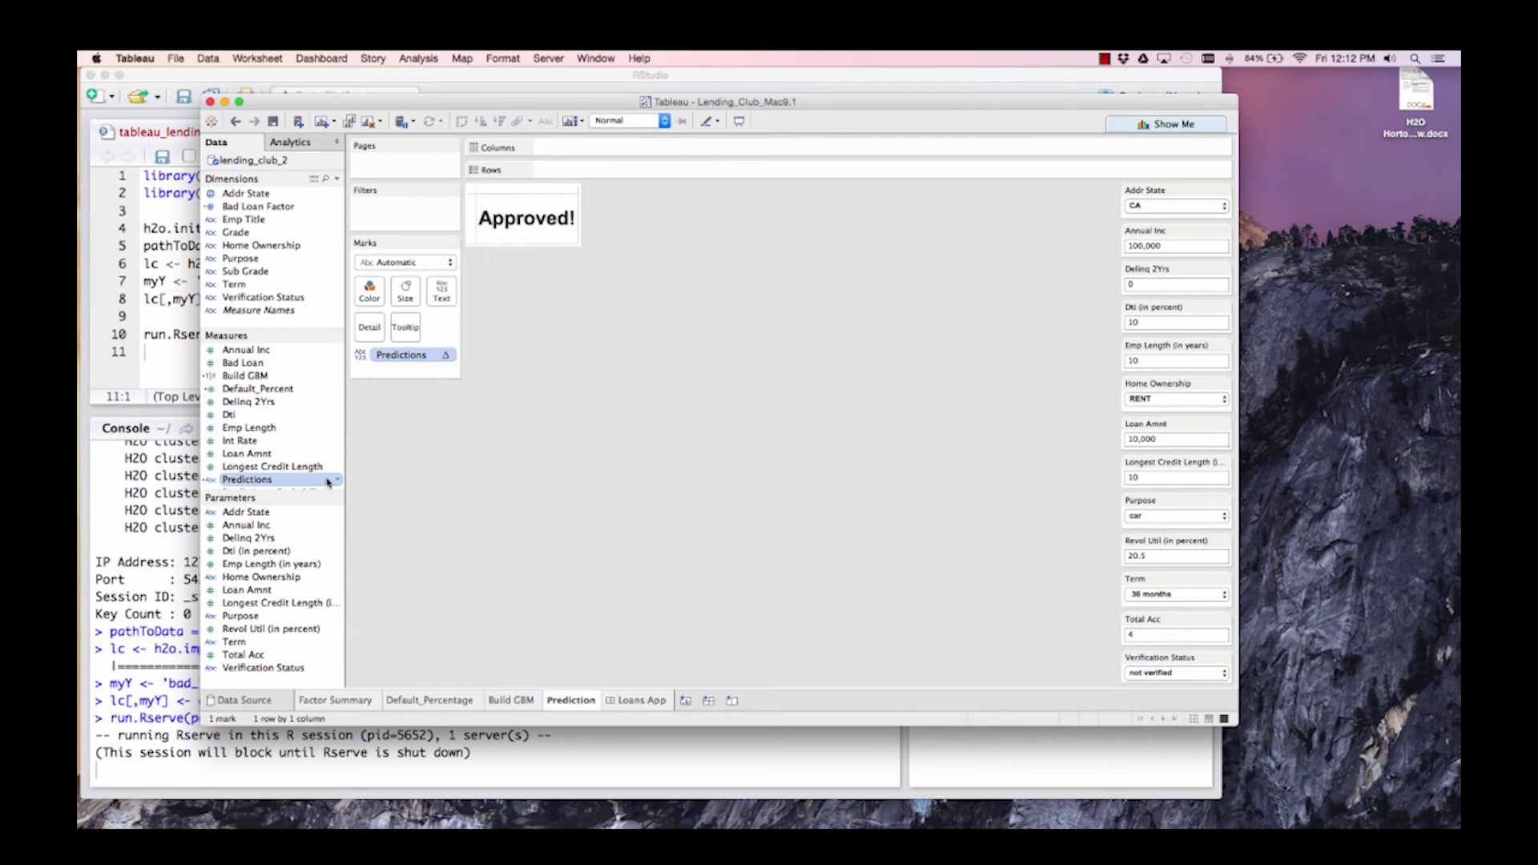
left_click(338, 479)
left_click(443, 548)
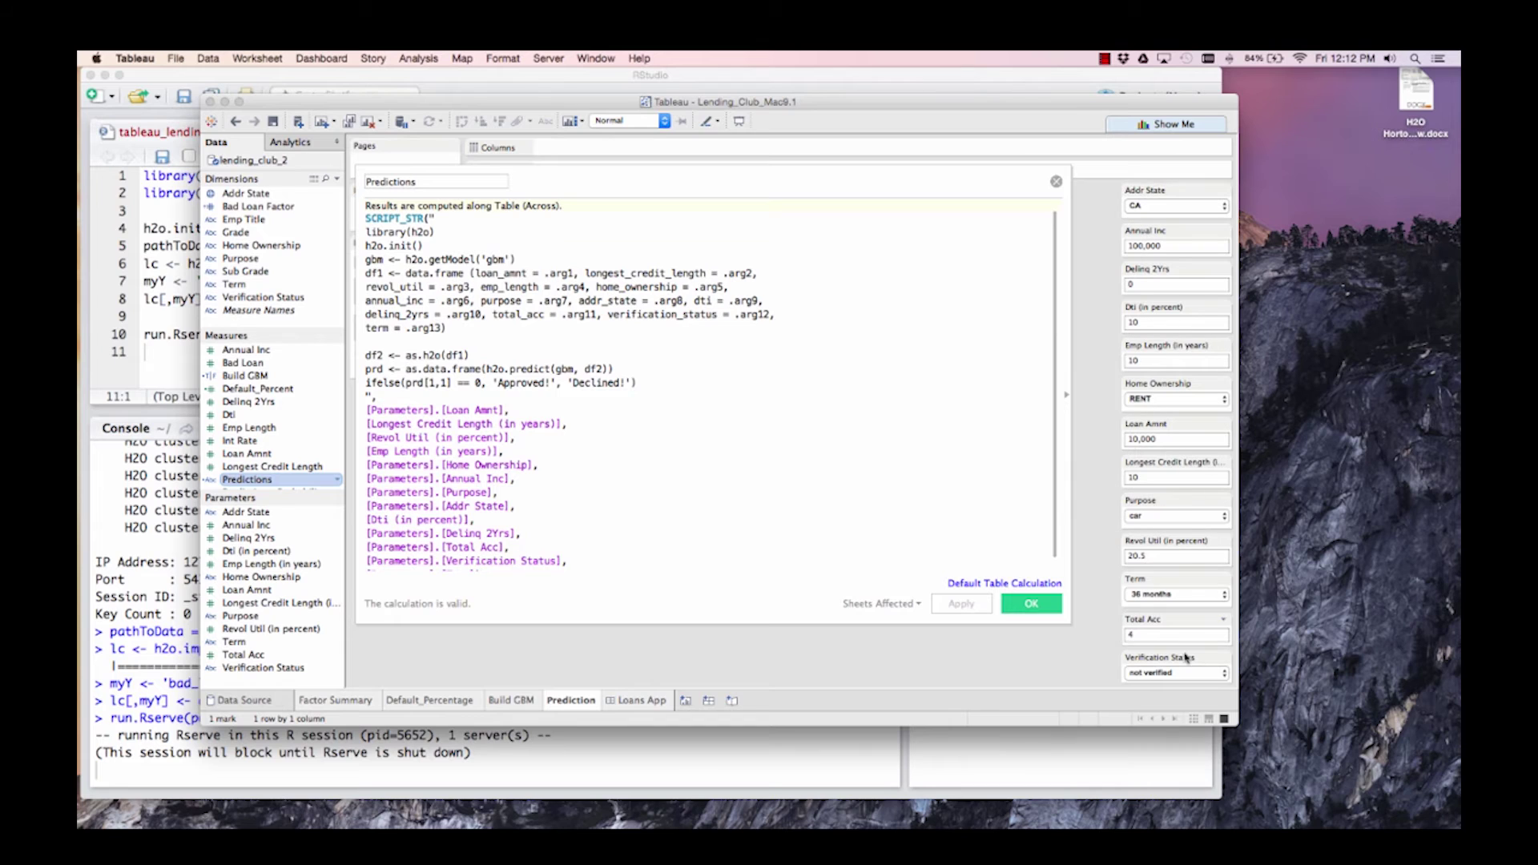
Step: Review the SCRIPT_STR code: parameters, df1 frame, H2O conversion, gbm prediction and Approved!/Declined! ifelse
scroll(469, 390, "down", 1)
left_click_drag(369, 398, 603, 559)
left_click(603, 558)
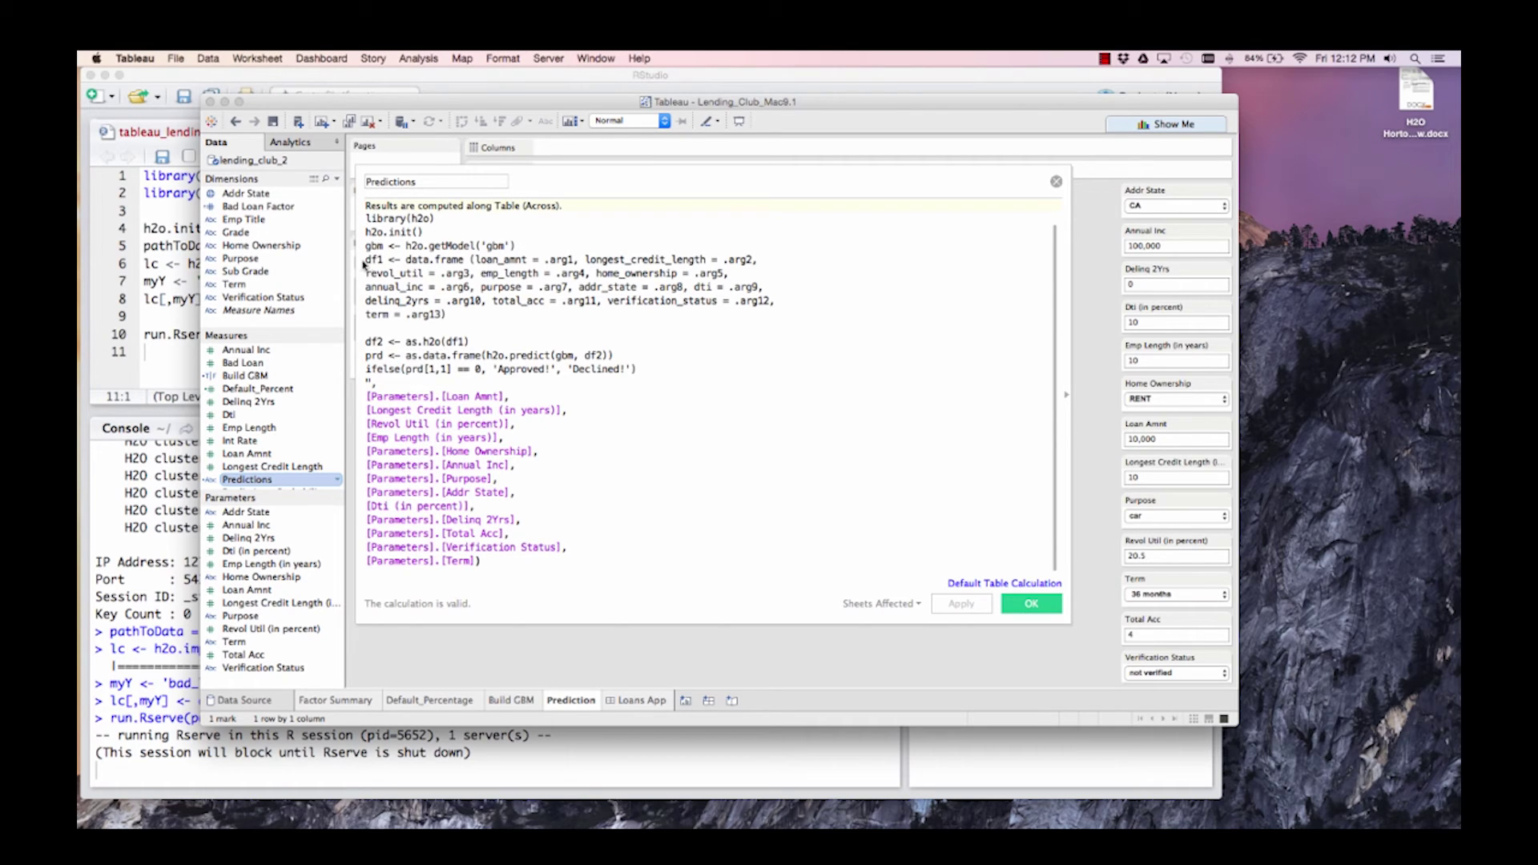
left_click_drag(541, 315, 324, 265)
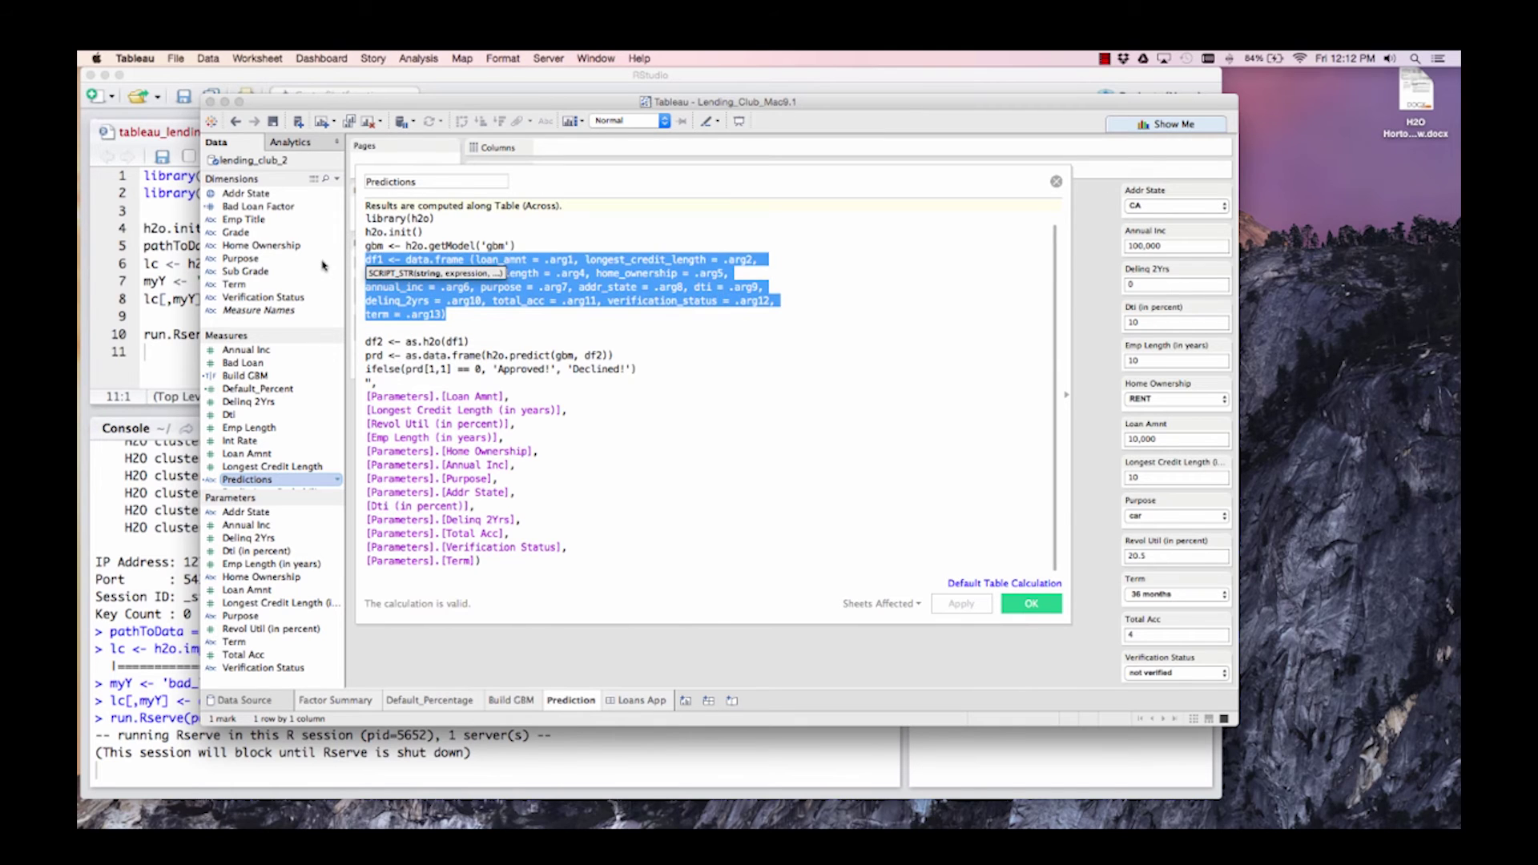
left_click(367, 342)
left_click_drag(367, 342, 493, 338)
left_click(435, 357)
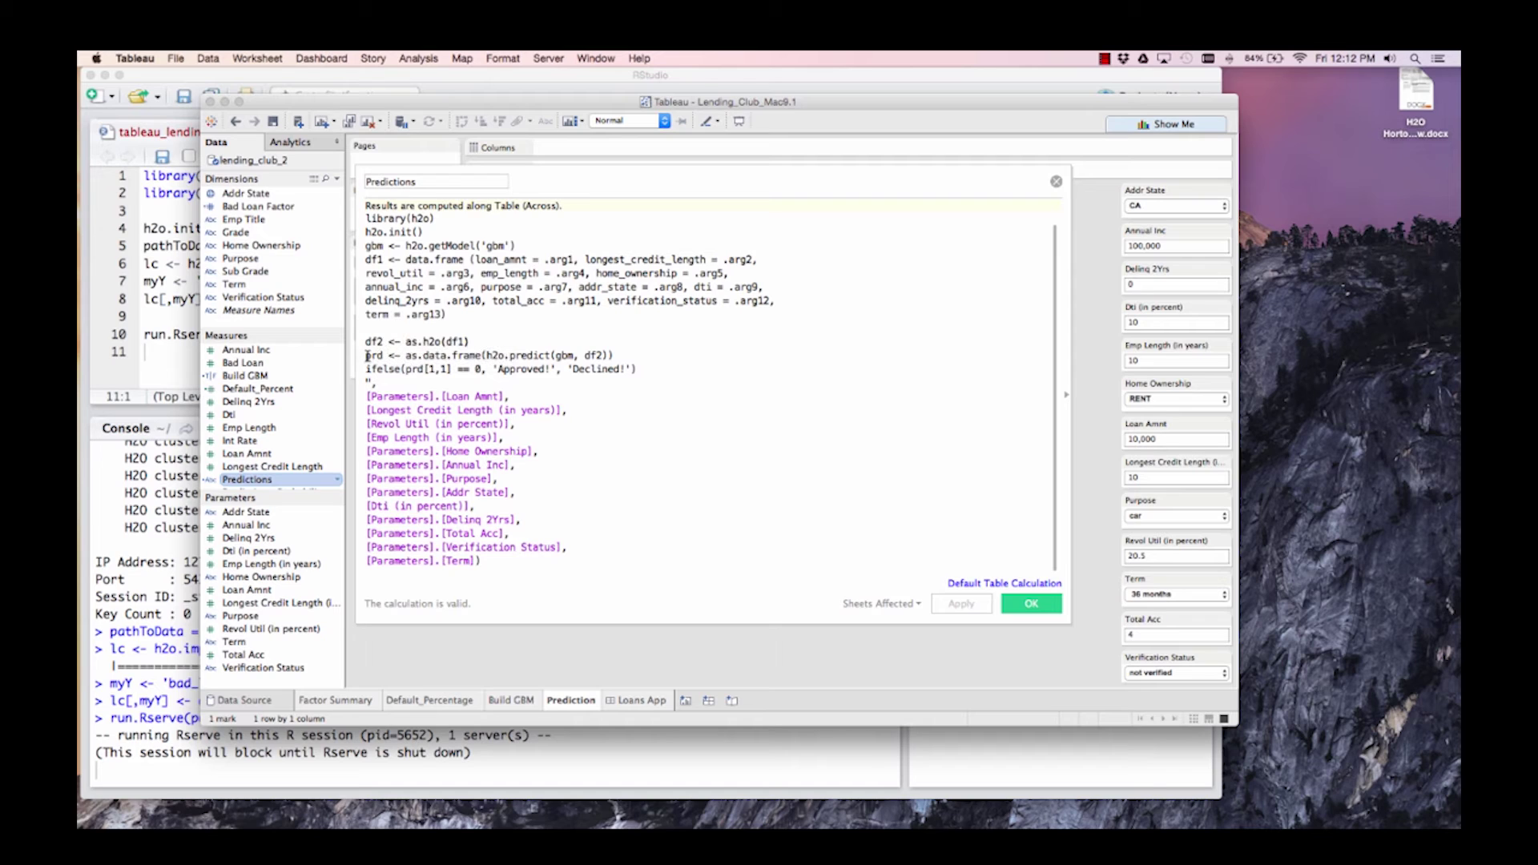
left_click_drag(367, 356, 634, 358)
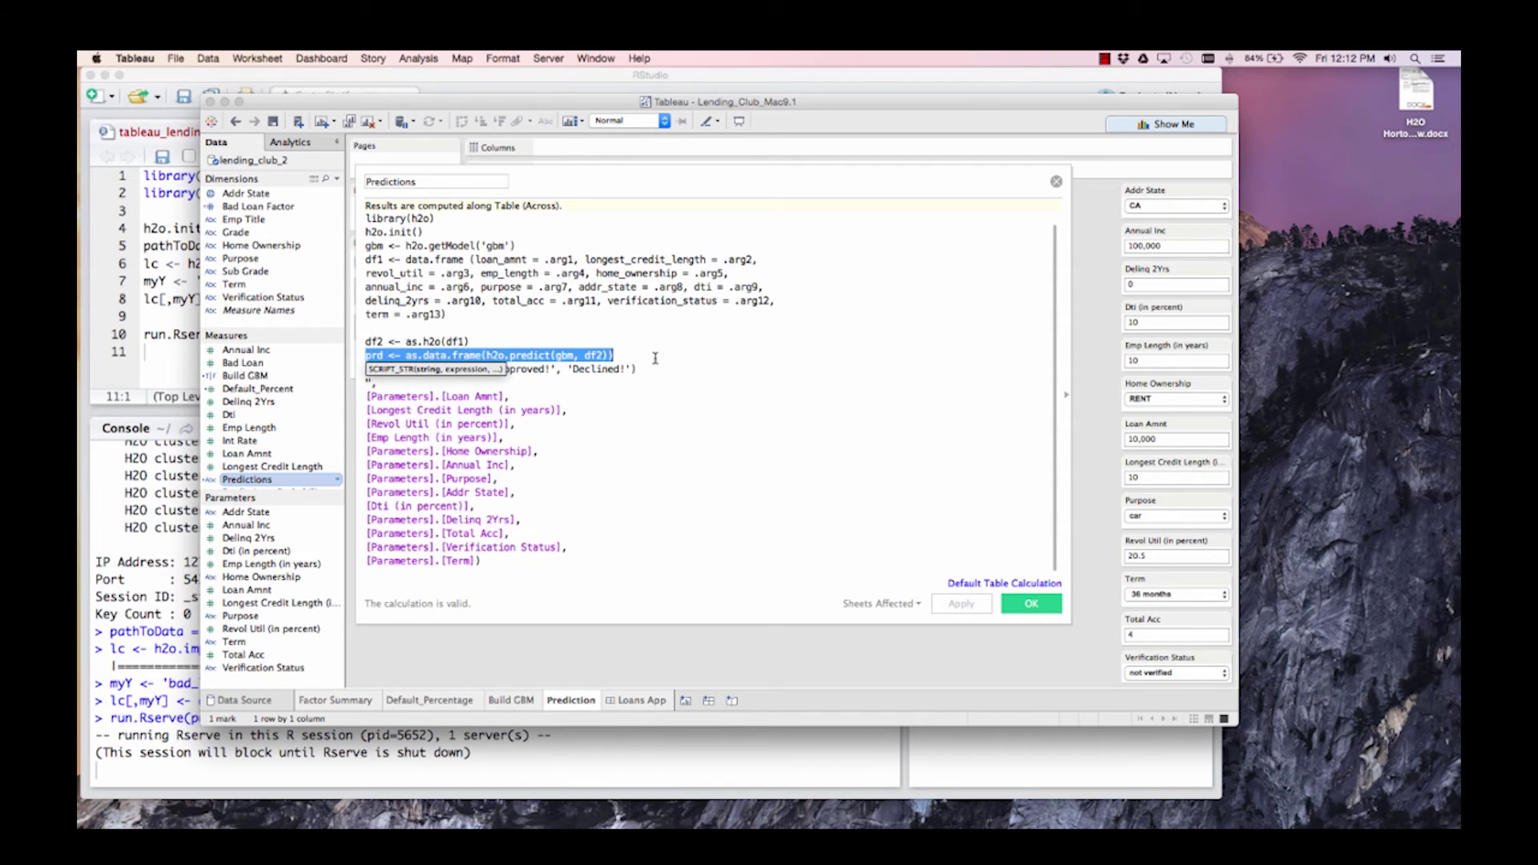
left_click(661, 358)
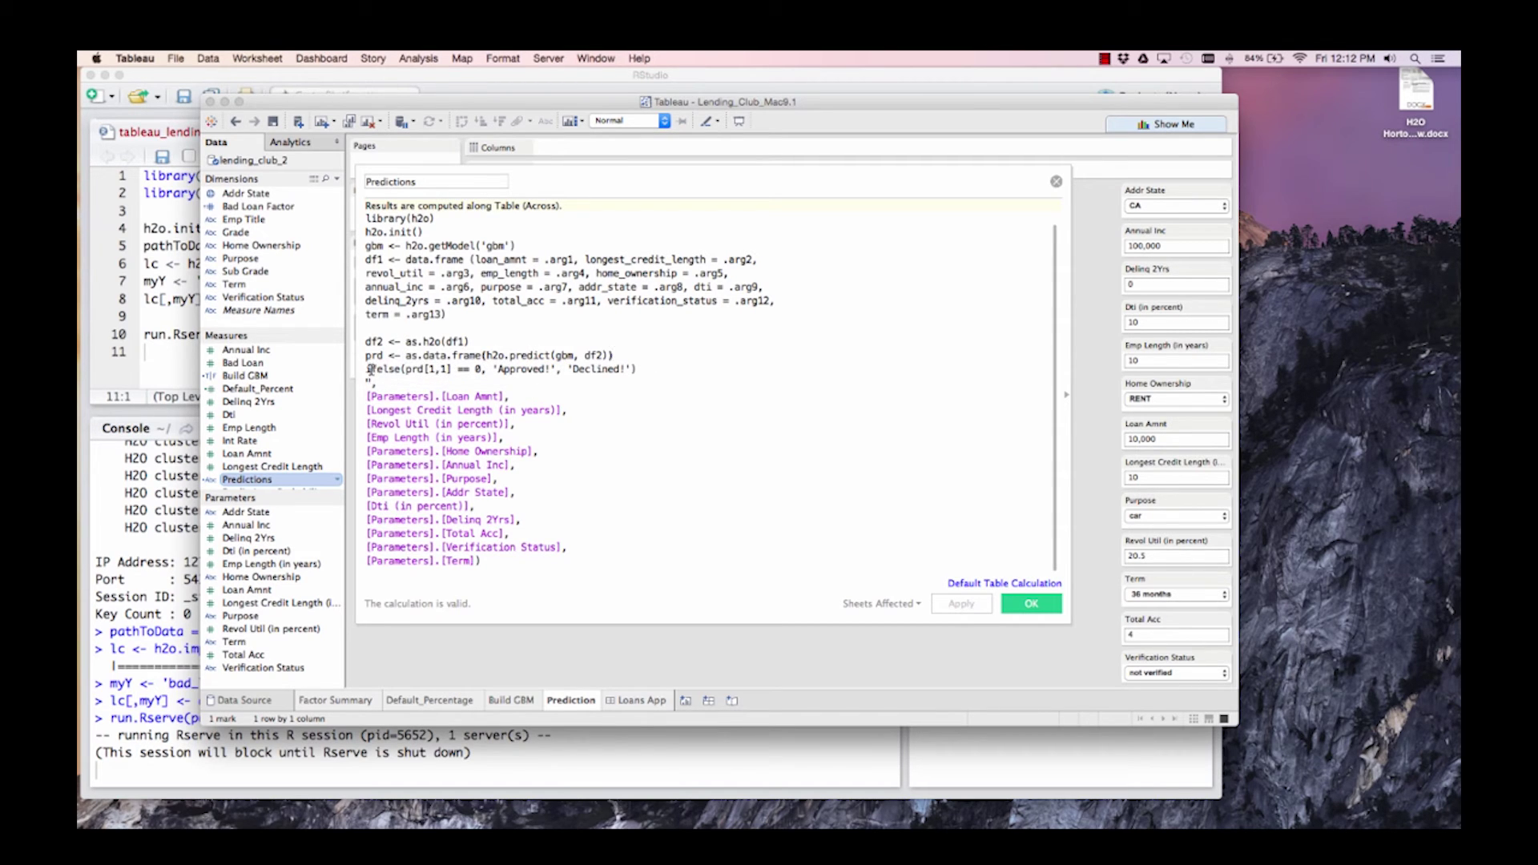
left_click_drag(371, 369, 629, 371)
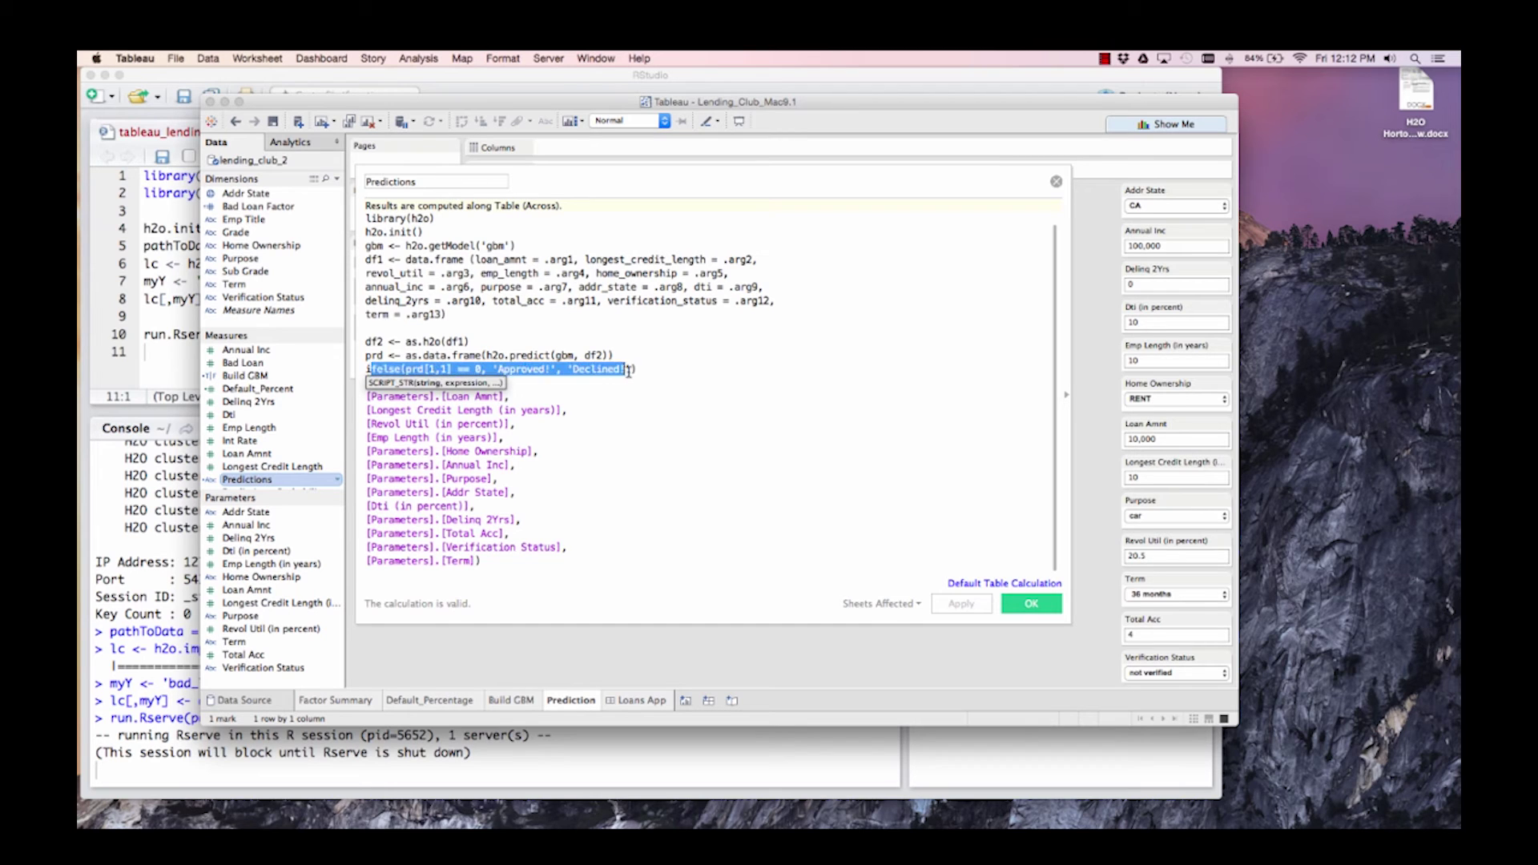
left_click(653, 372)
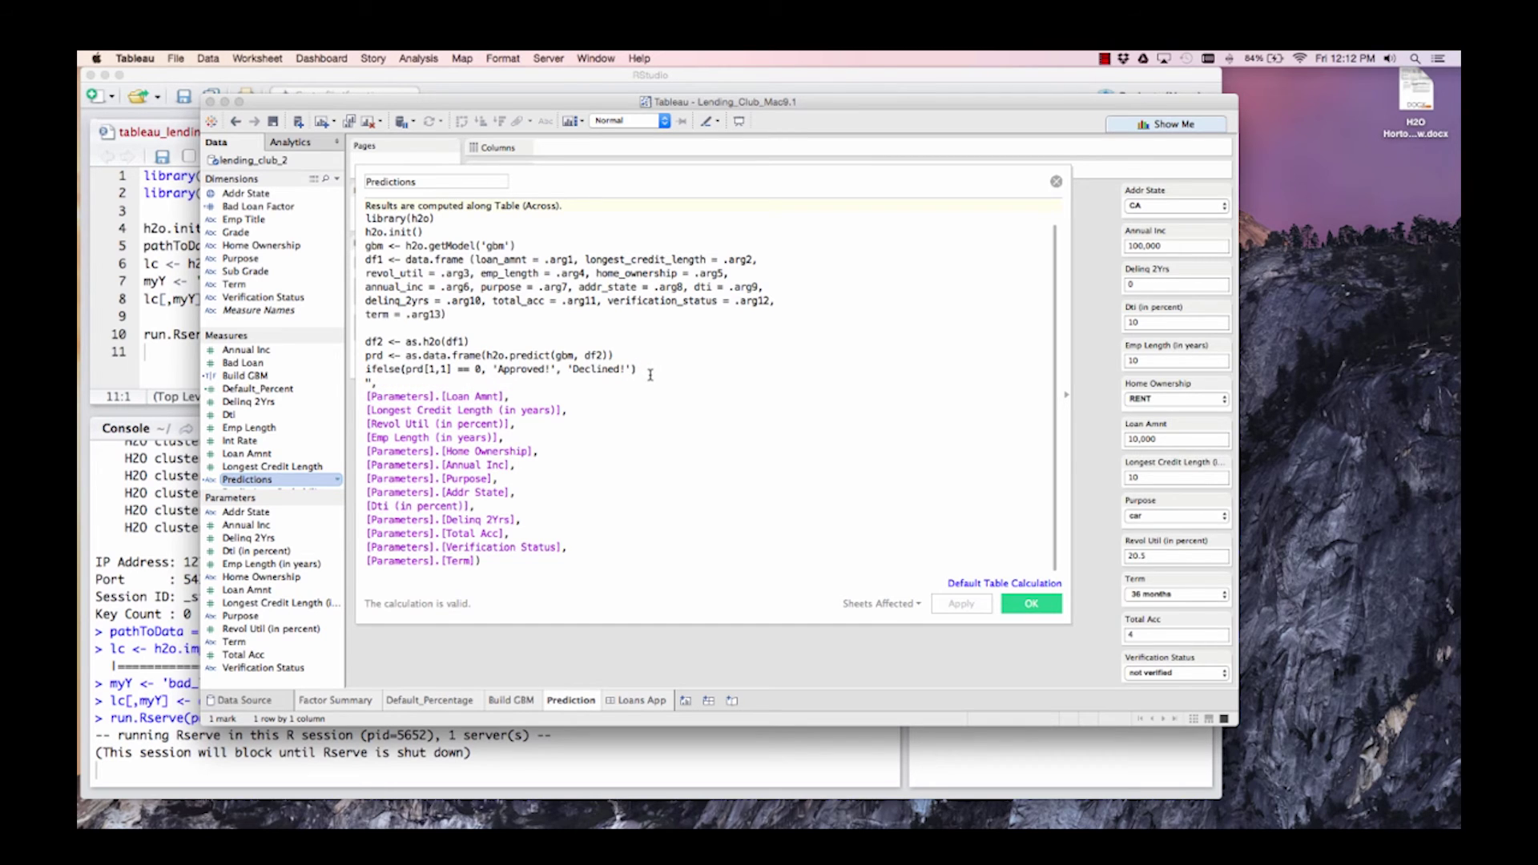
left_click(1035, 606)
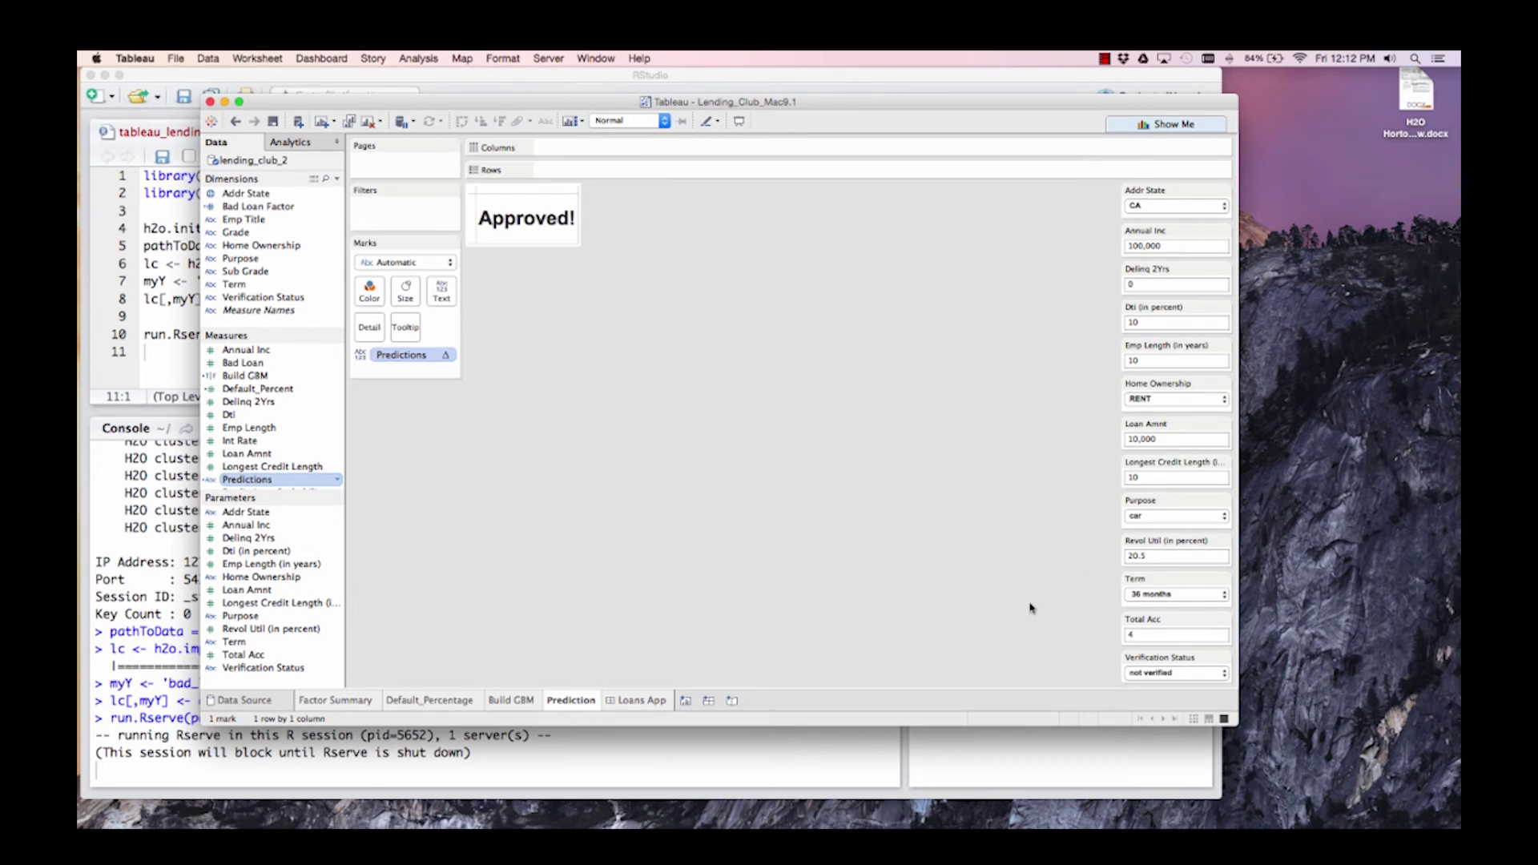
Step: Keep Addr State CA and set Annual Inc to 30,000, then 70,000
left_click(1190, 210)
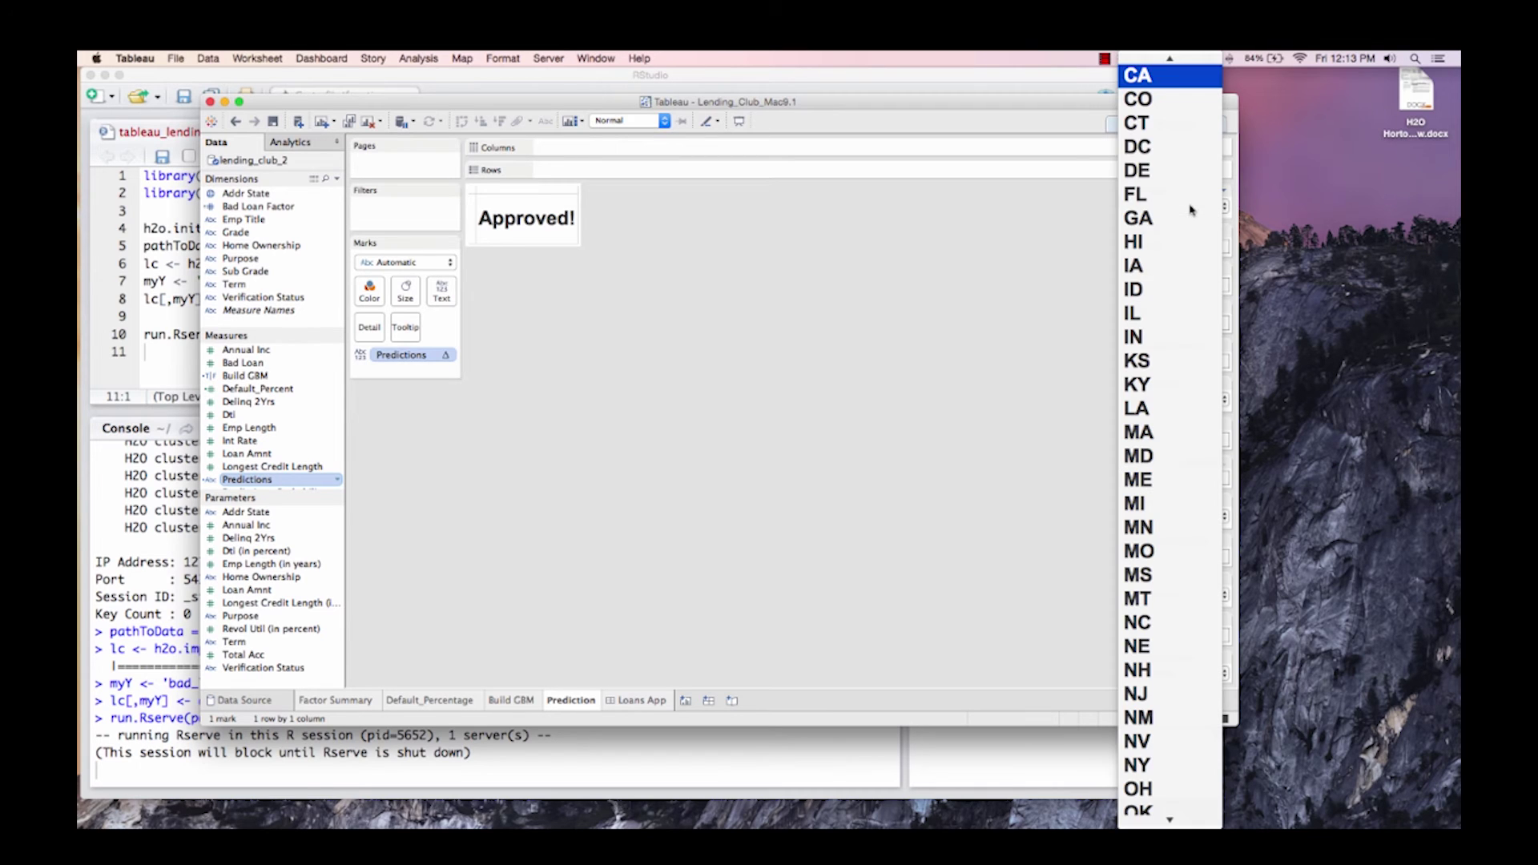
left_click(1176, 100)
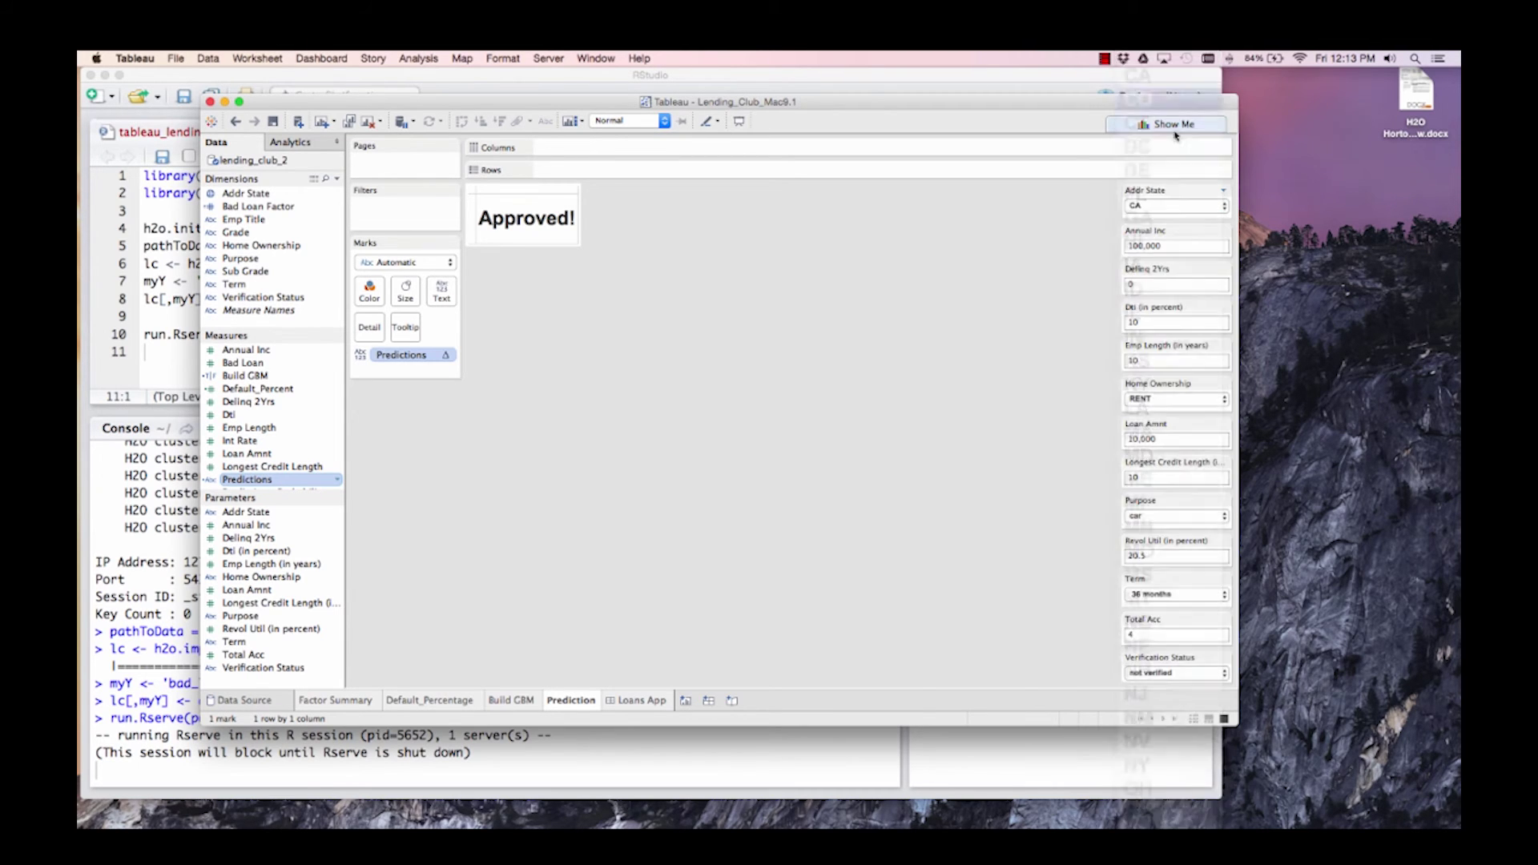
left_click(1176, 203)
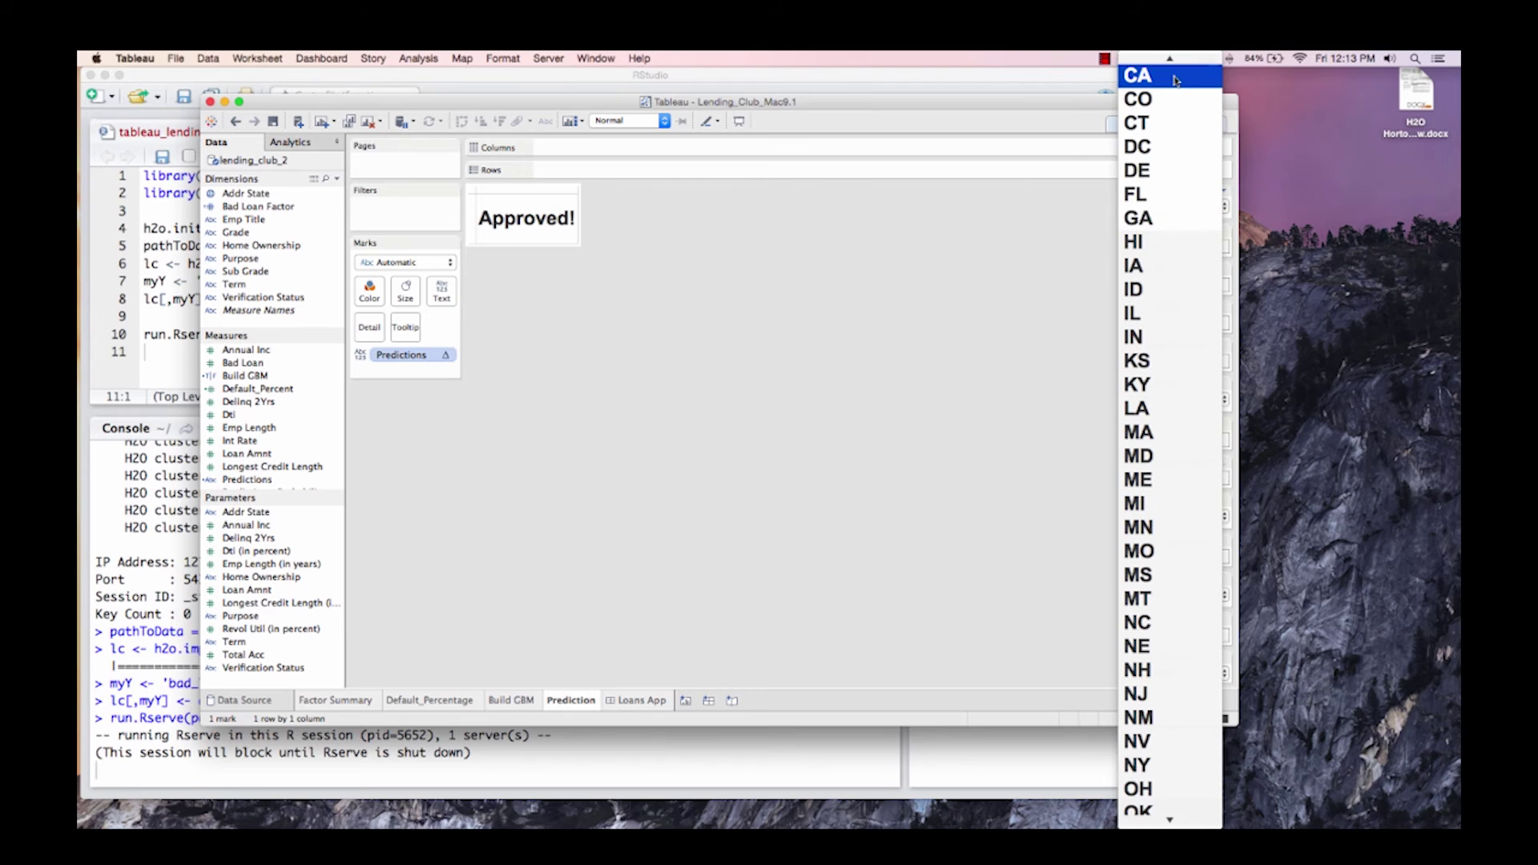
left_click(1172, 75)
double_click(1191, 247)
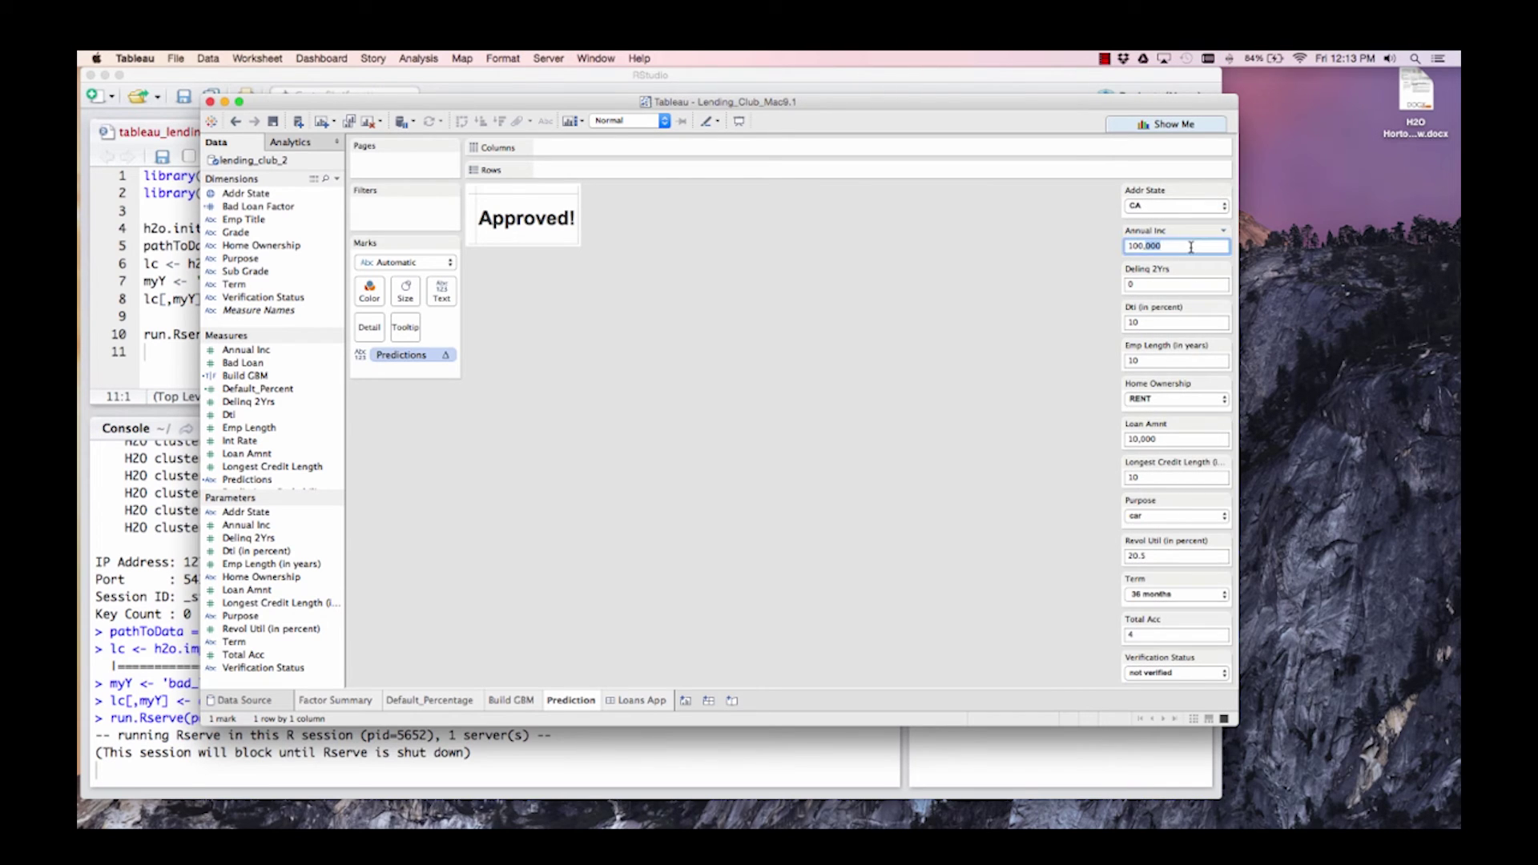
type("30")
key("Return")
double_click(1184, 244)
type("70")
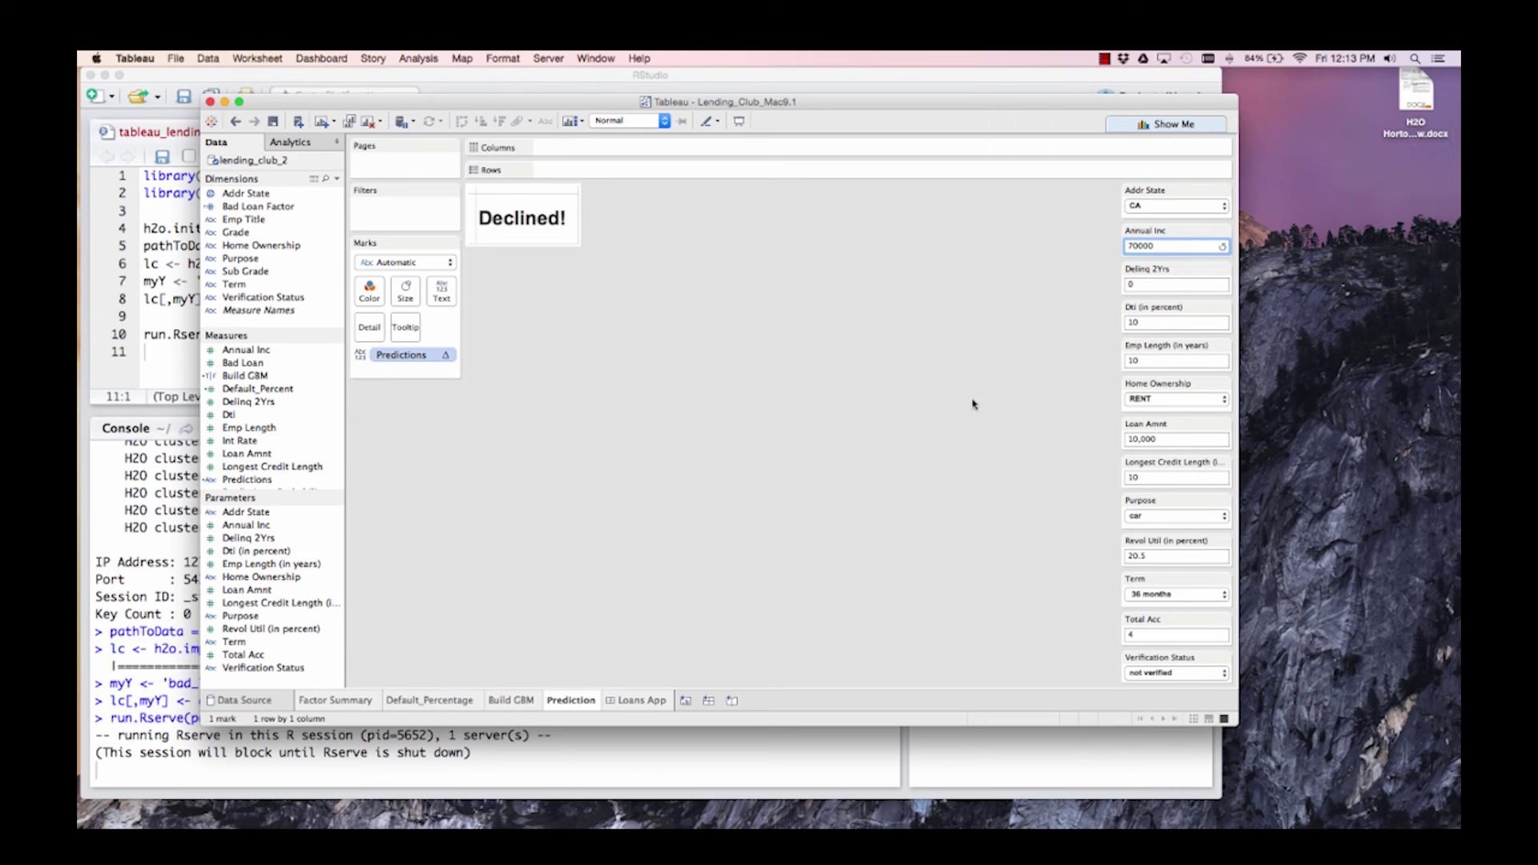
key("Return")
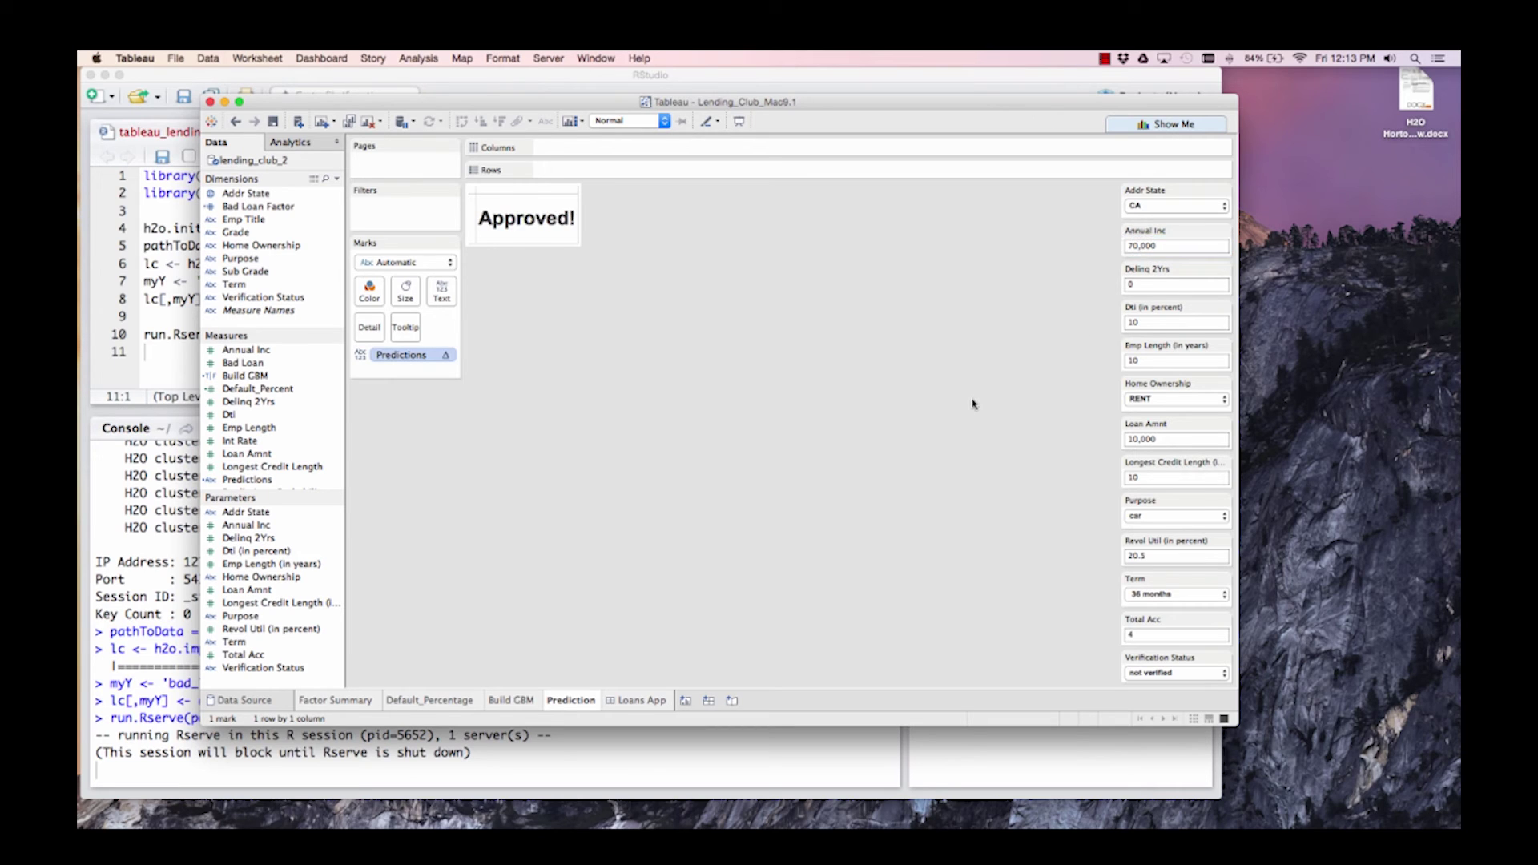
Step: Keep Home Ownership RENT, set Purpose to medical, and view the Loans App dashboard
left_click(1176, 399)
left_click(1019, 518)
left_click(1171, 515)
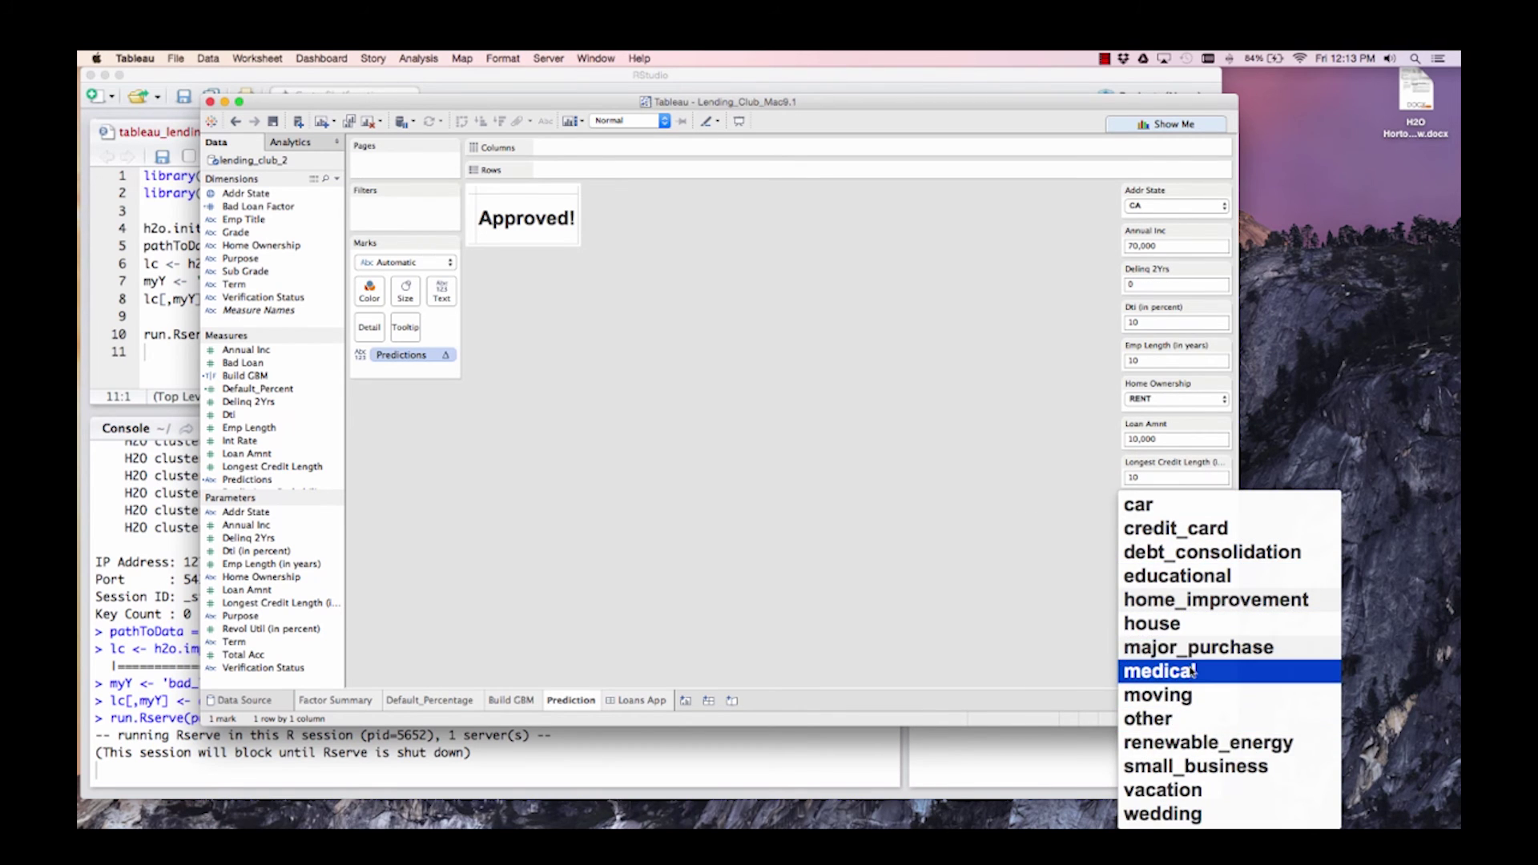
left_click(840, 541)
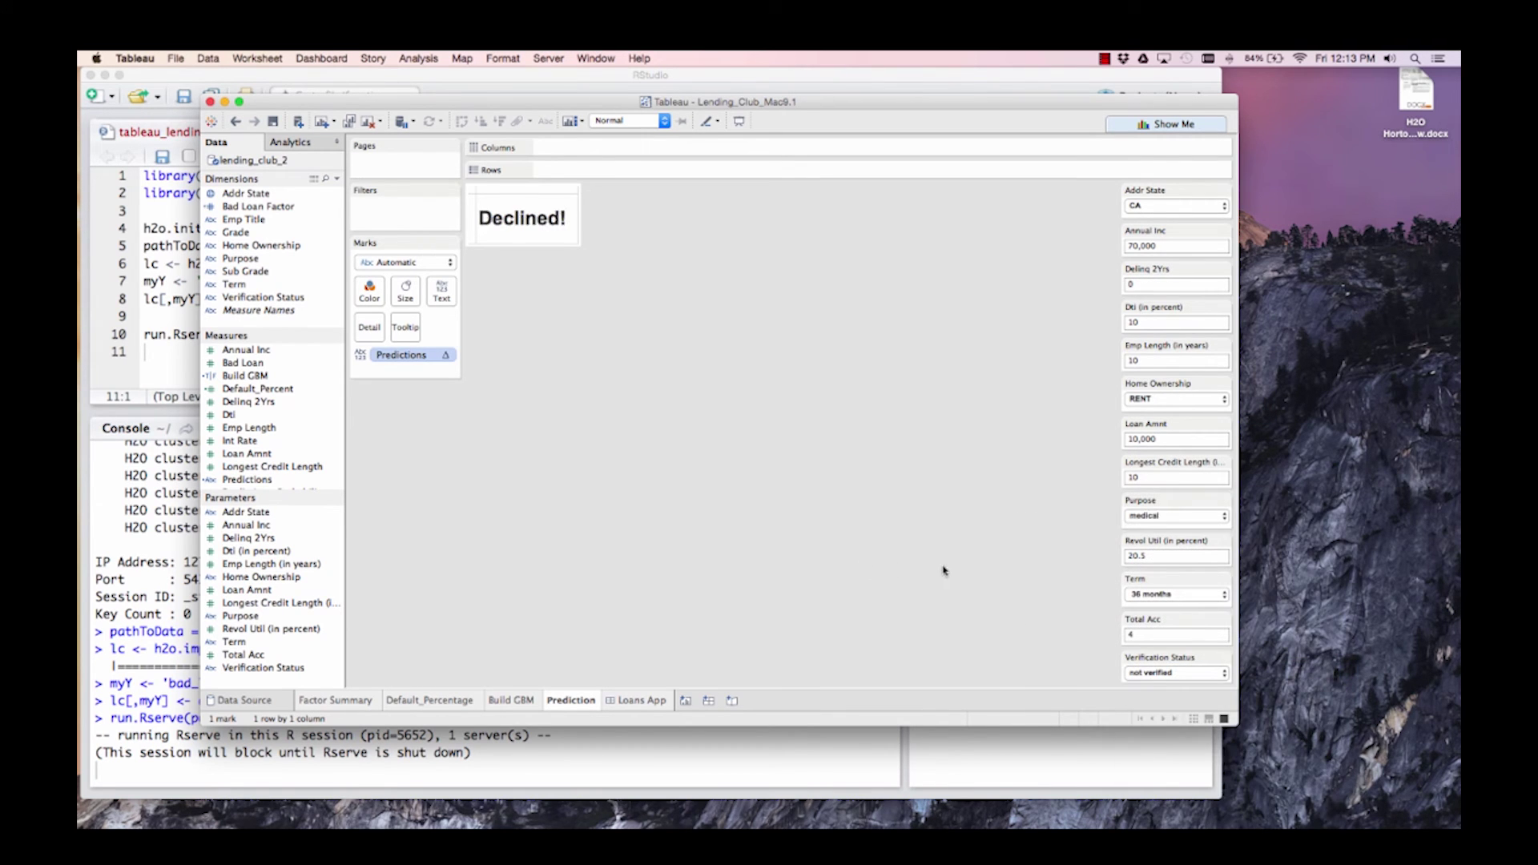
left_click(649, 701)
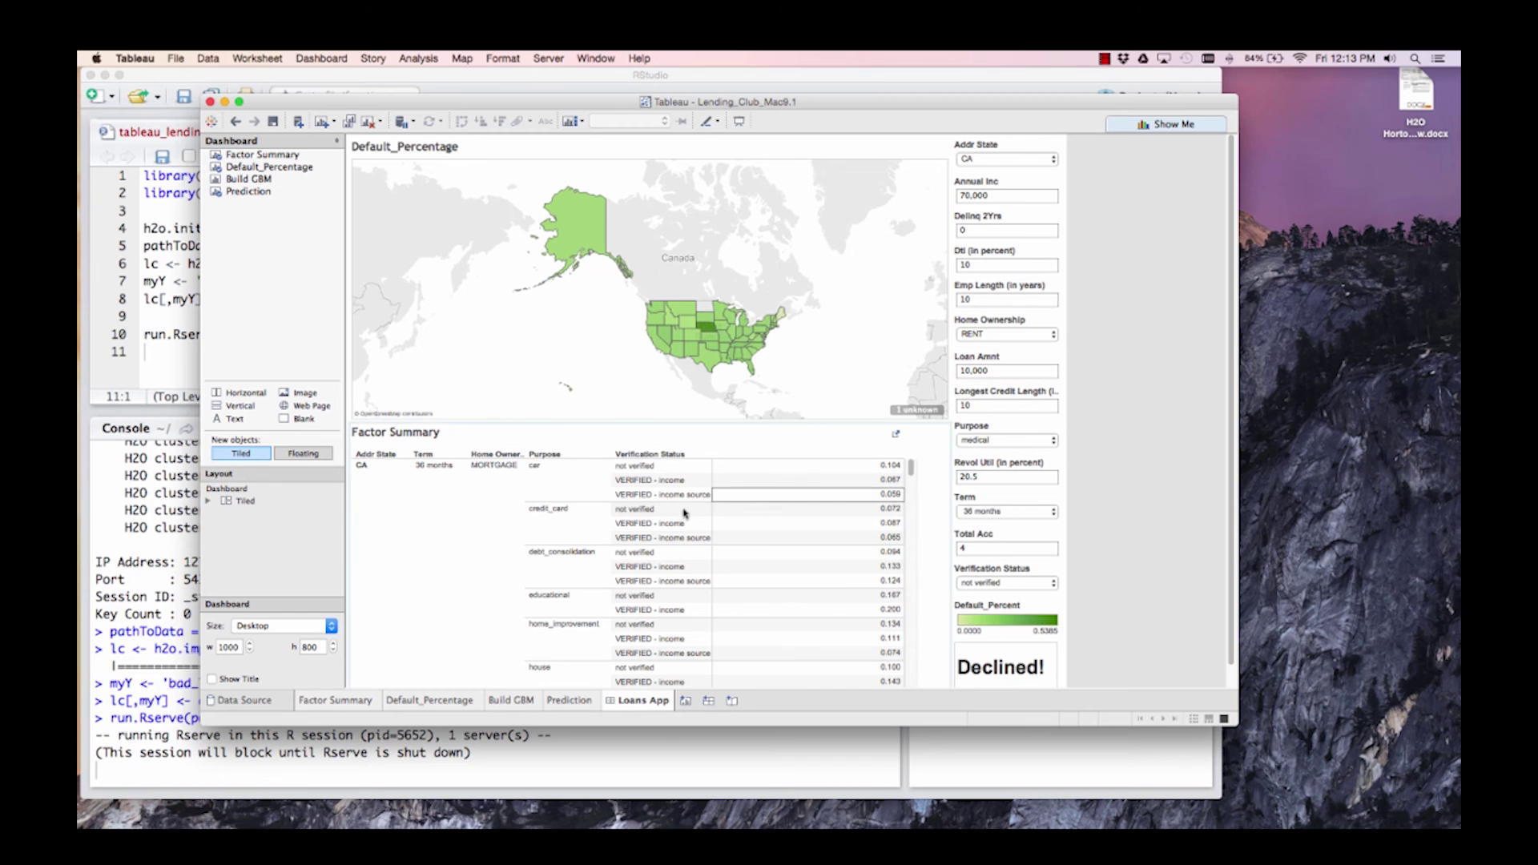
Step: Set Addr State to NE and Purpose to credit_card on the dashboard
scroll(644, 515, "down", 1)
scroll(644, 515, "down", 5)
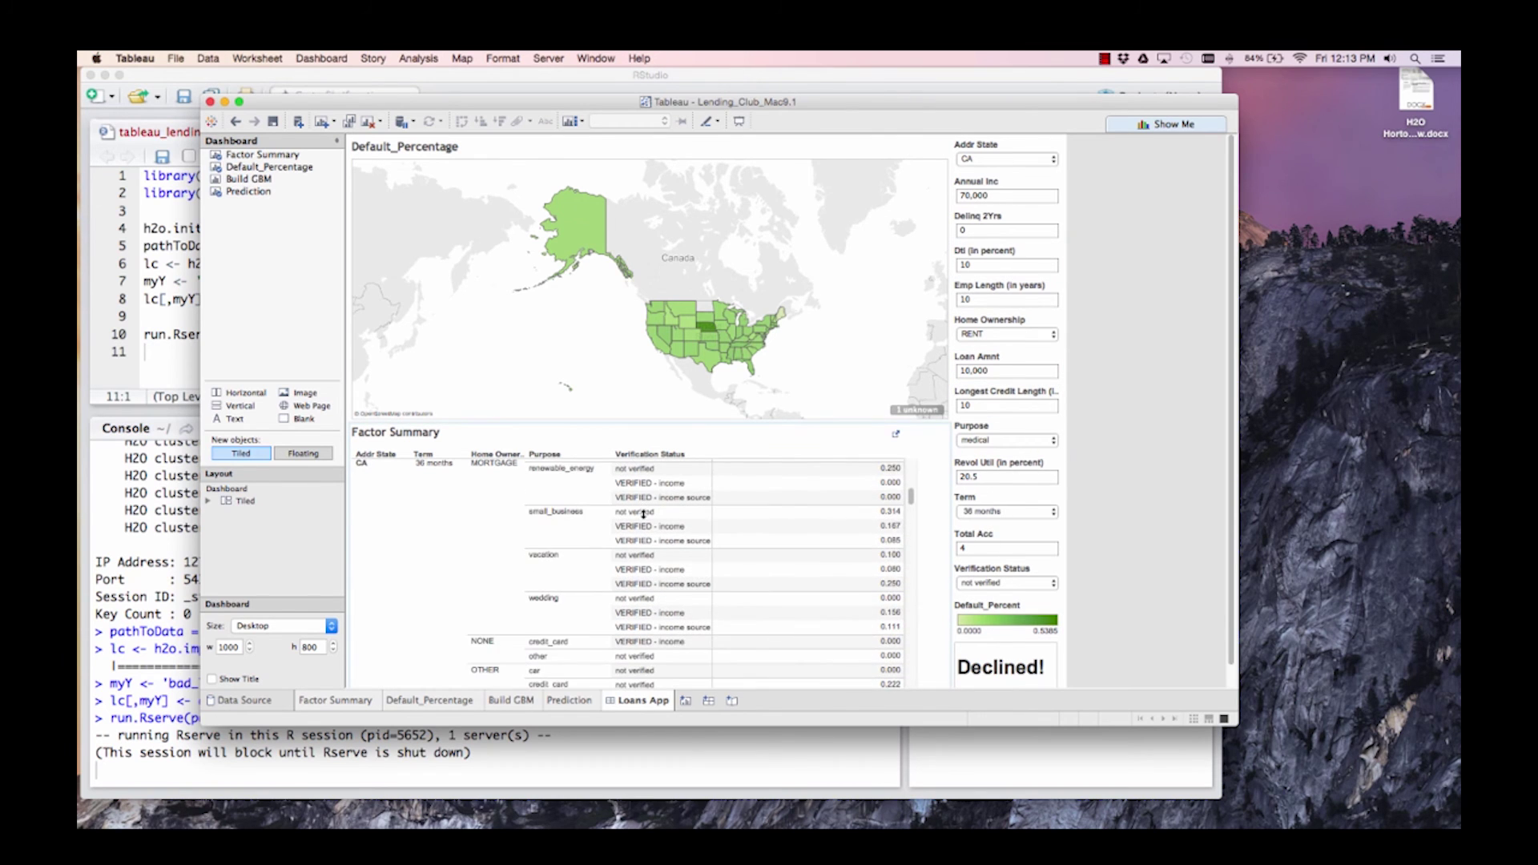
scroll(644, 515, "up", 5)
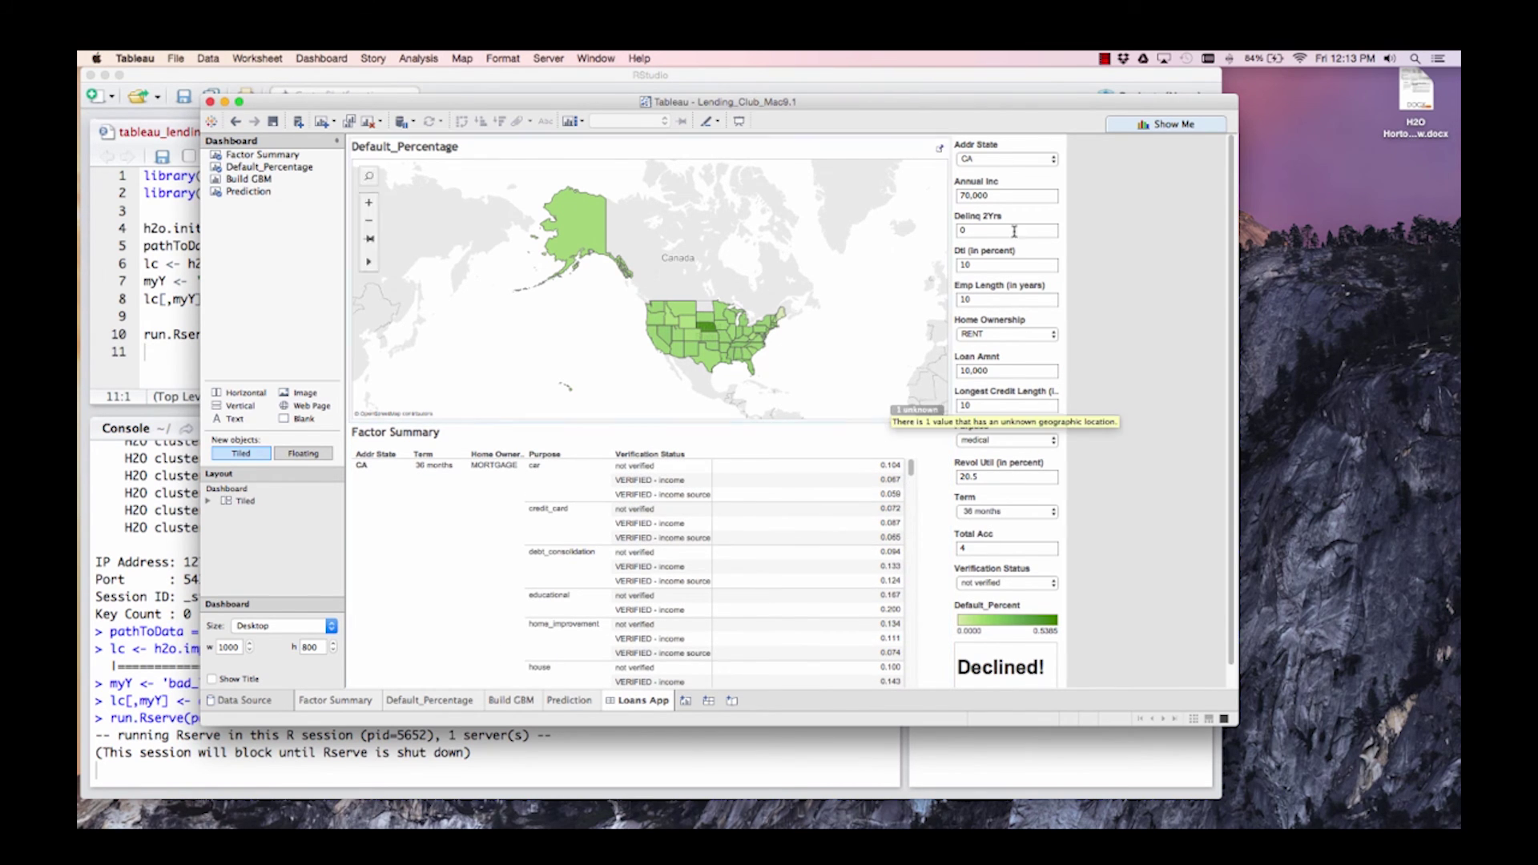
mouse_move(720, 336)
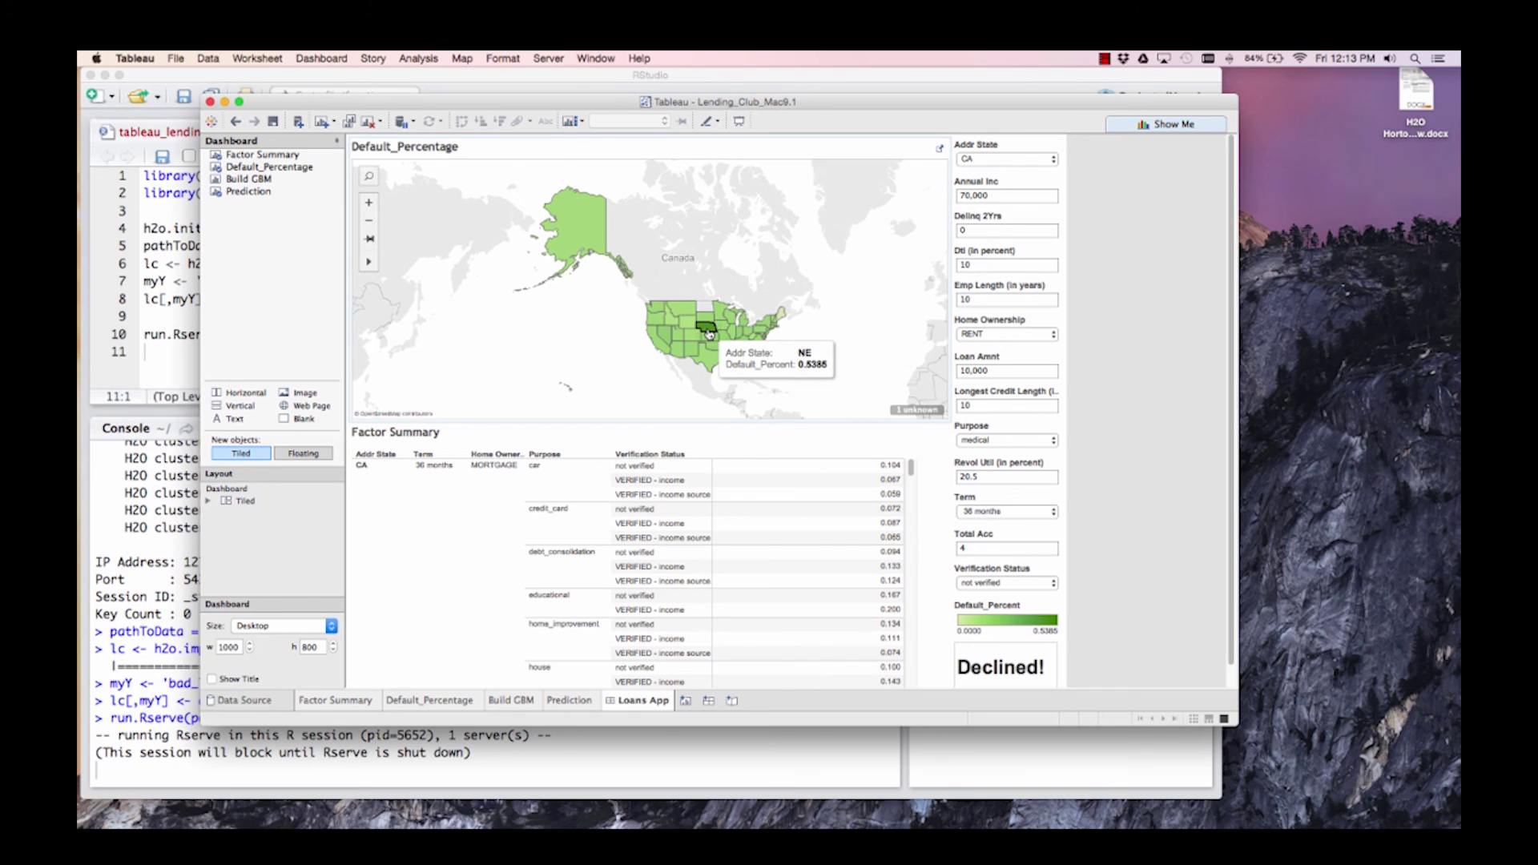
left_click(1013, 159)
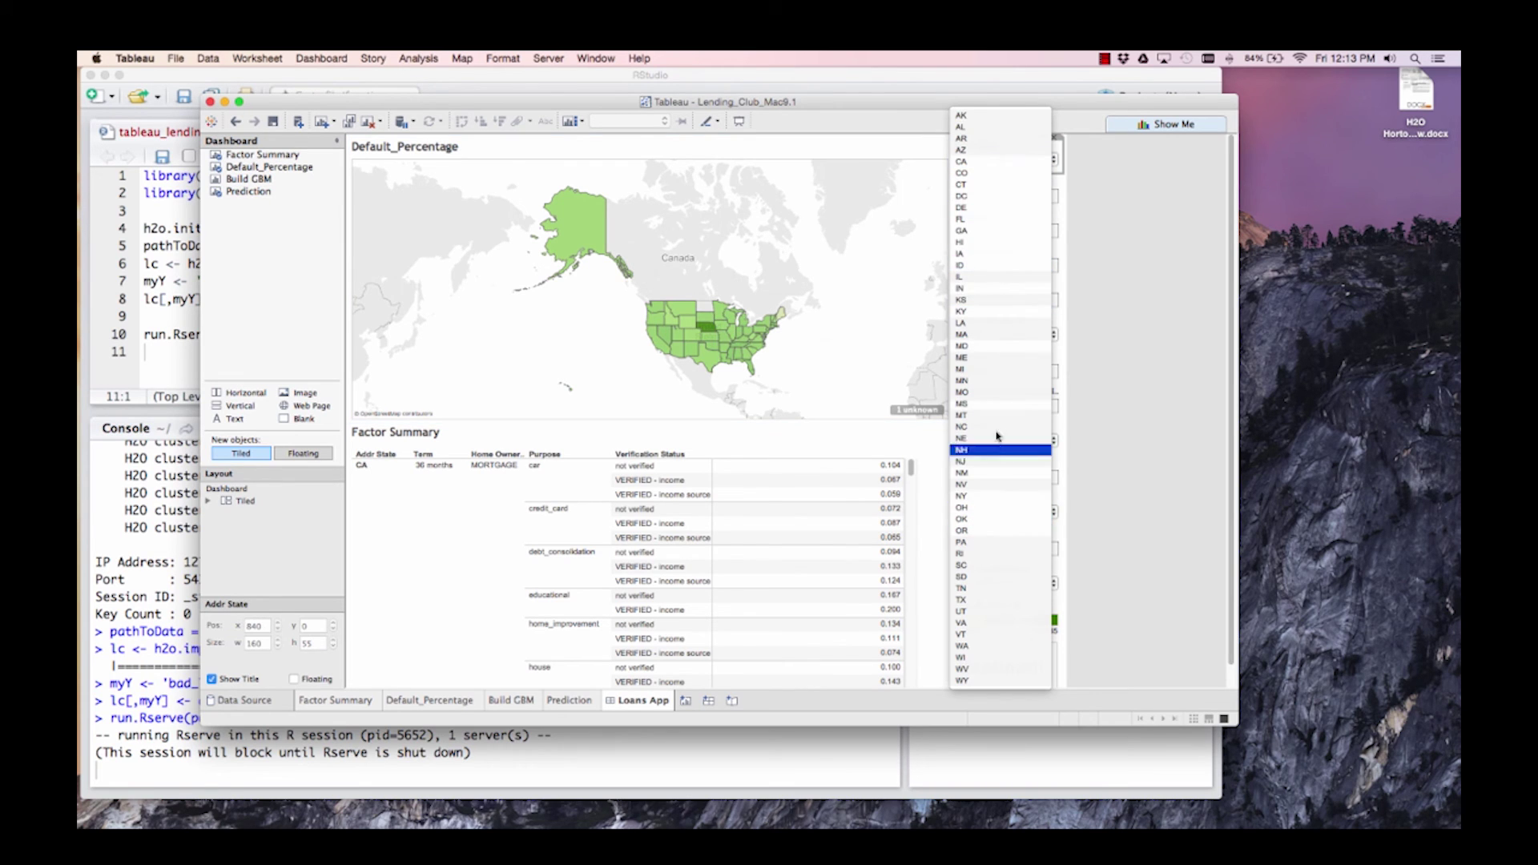
left_click(989, 444)
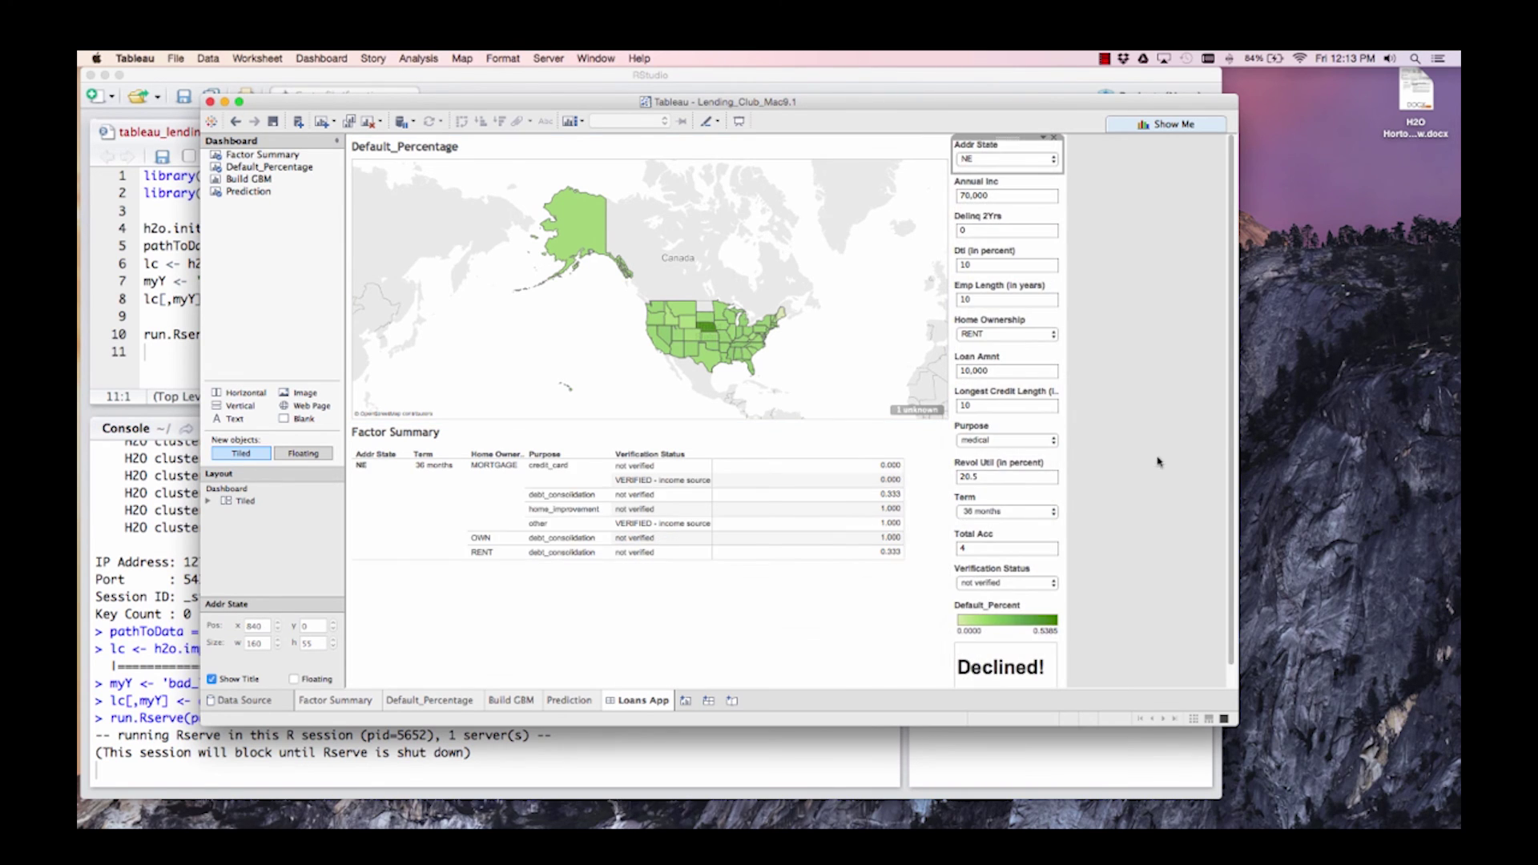
left_click(1003, 441)
left_click(992, 374)
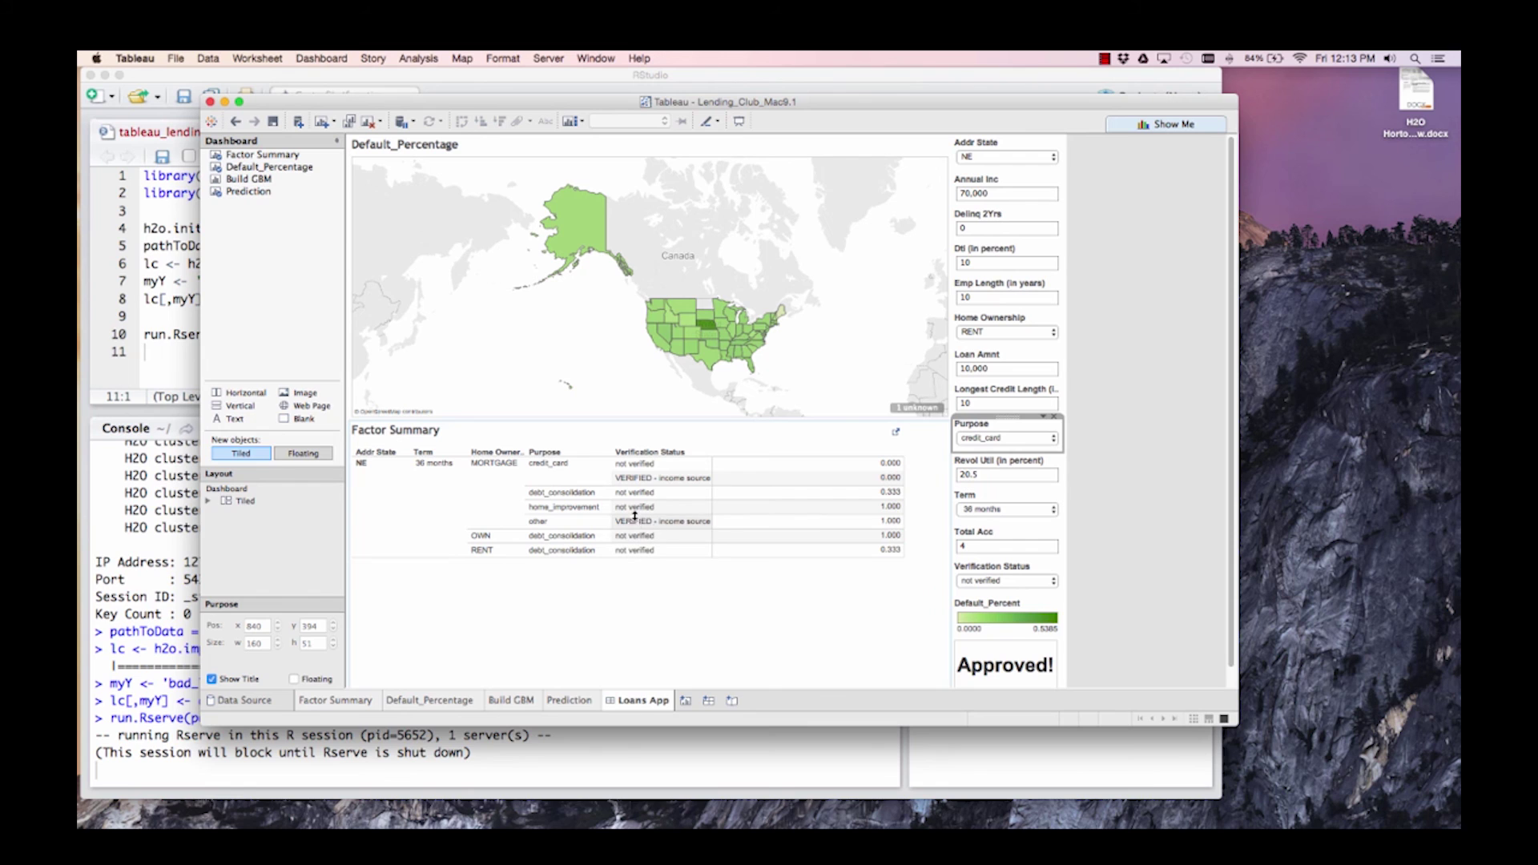
Step: Inspect the home_improvement not-verified mark, then change Purpose to home_improvement
mouse_move(848, 500)
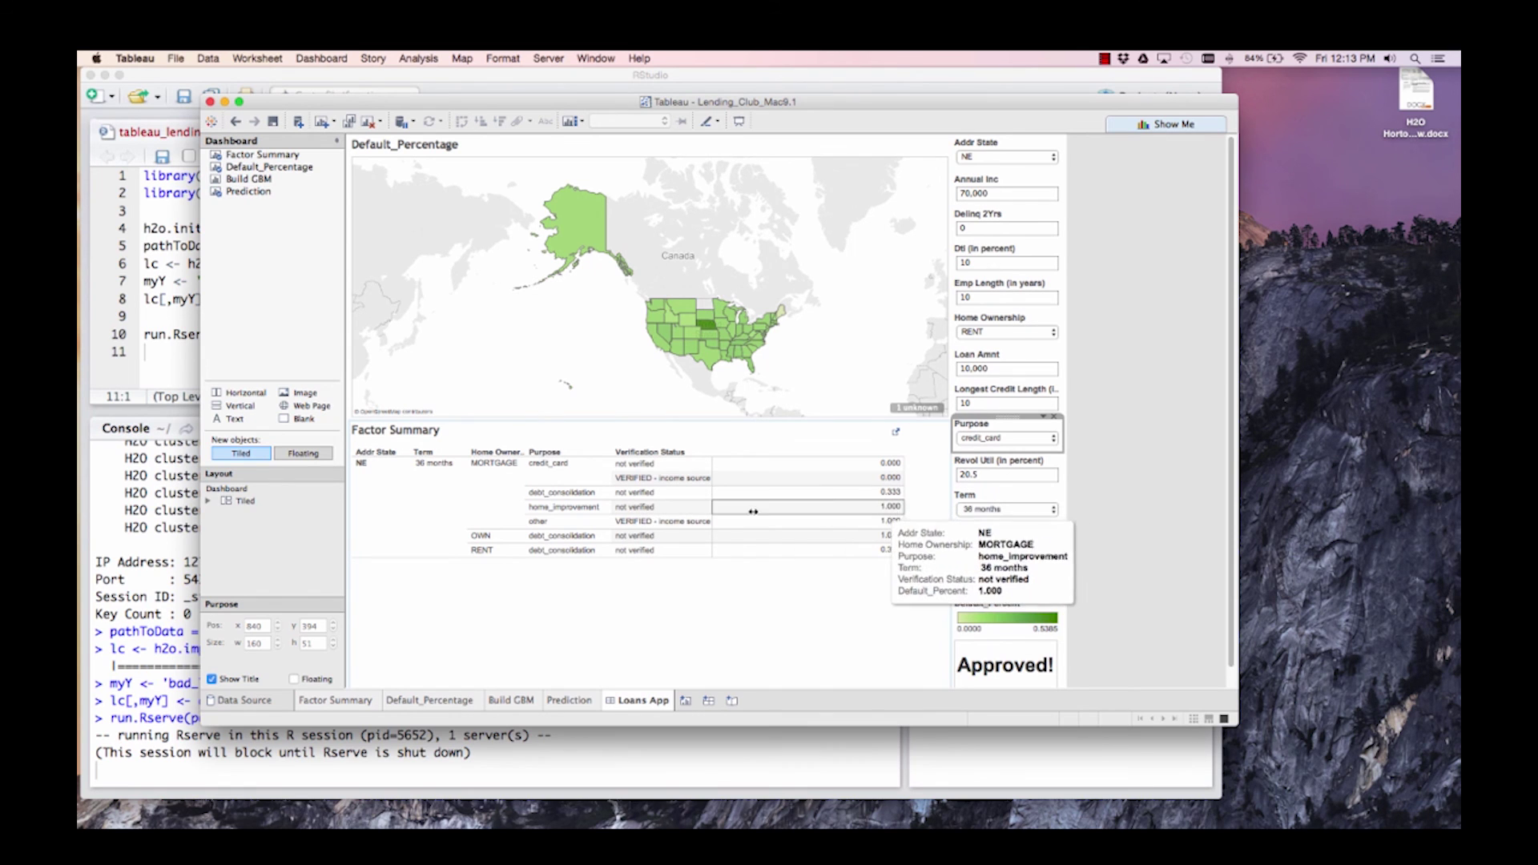
left_click(630, 510)
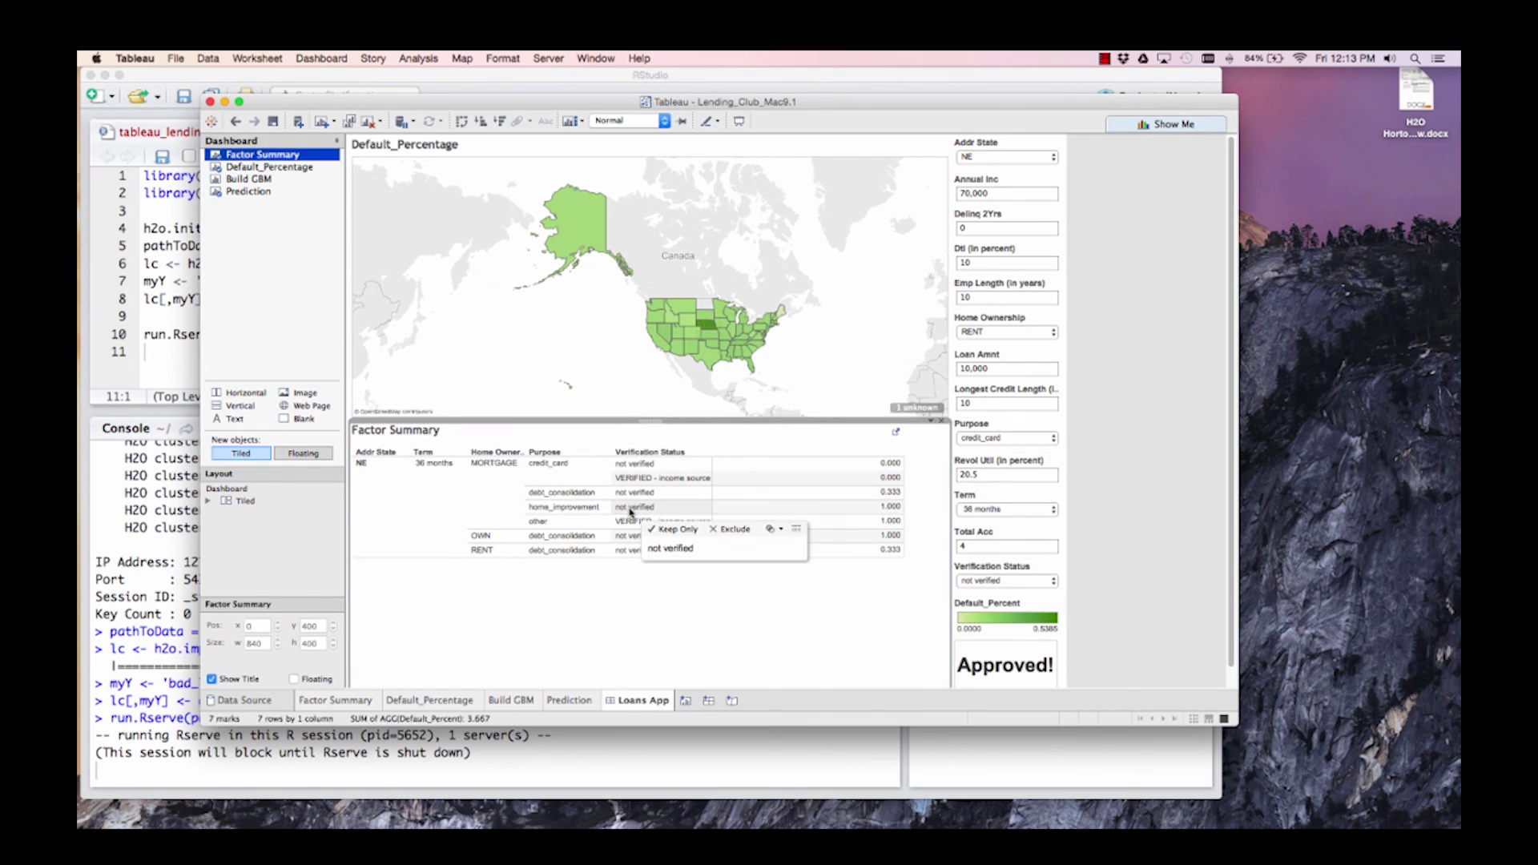
left_click(861, 609)
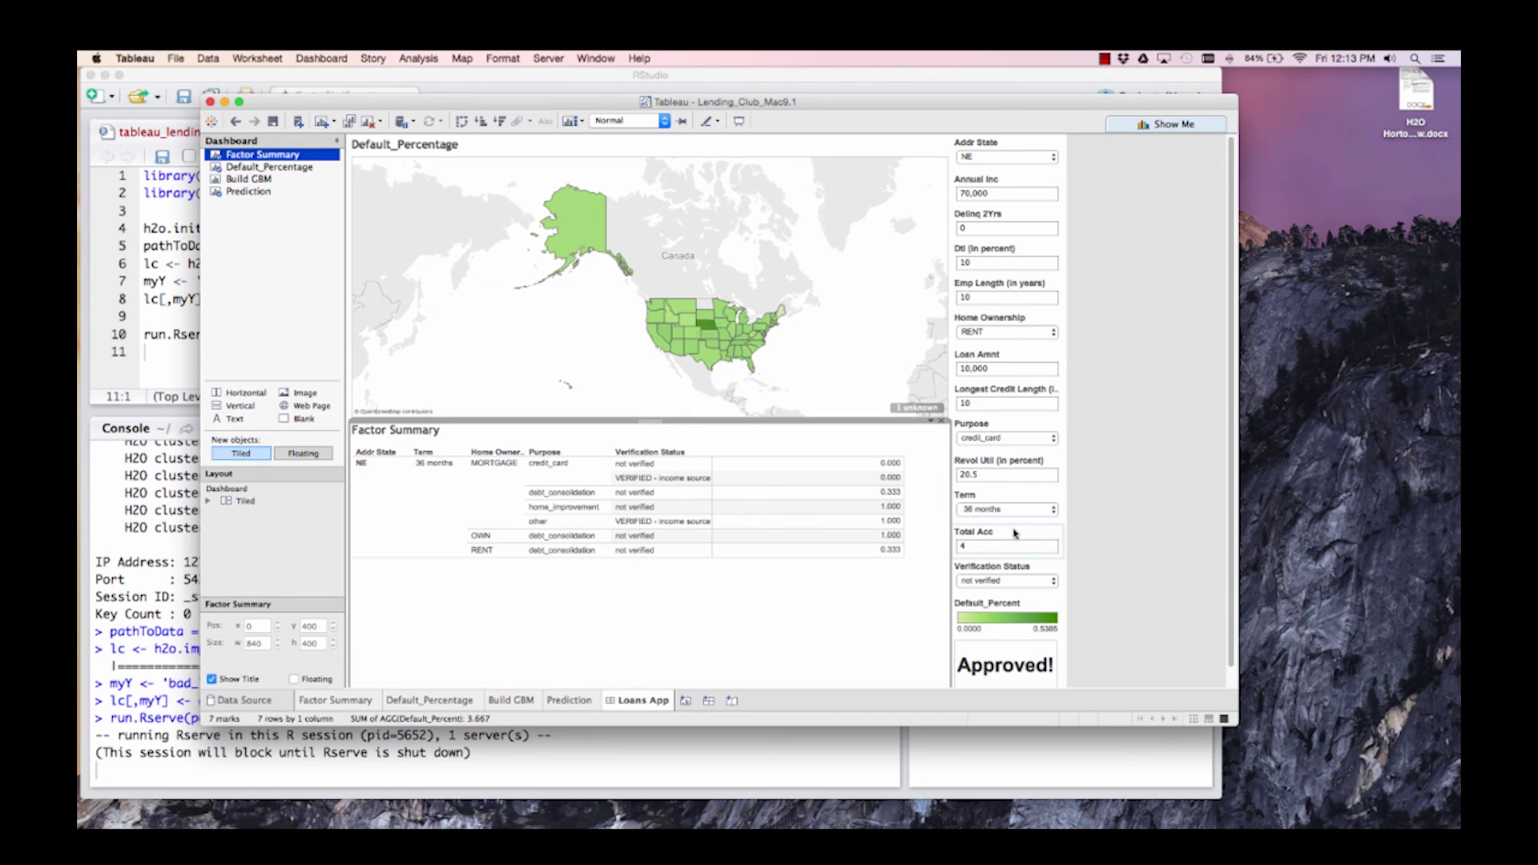
left_click(1034, 438)
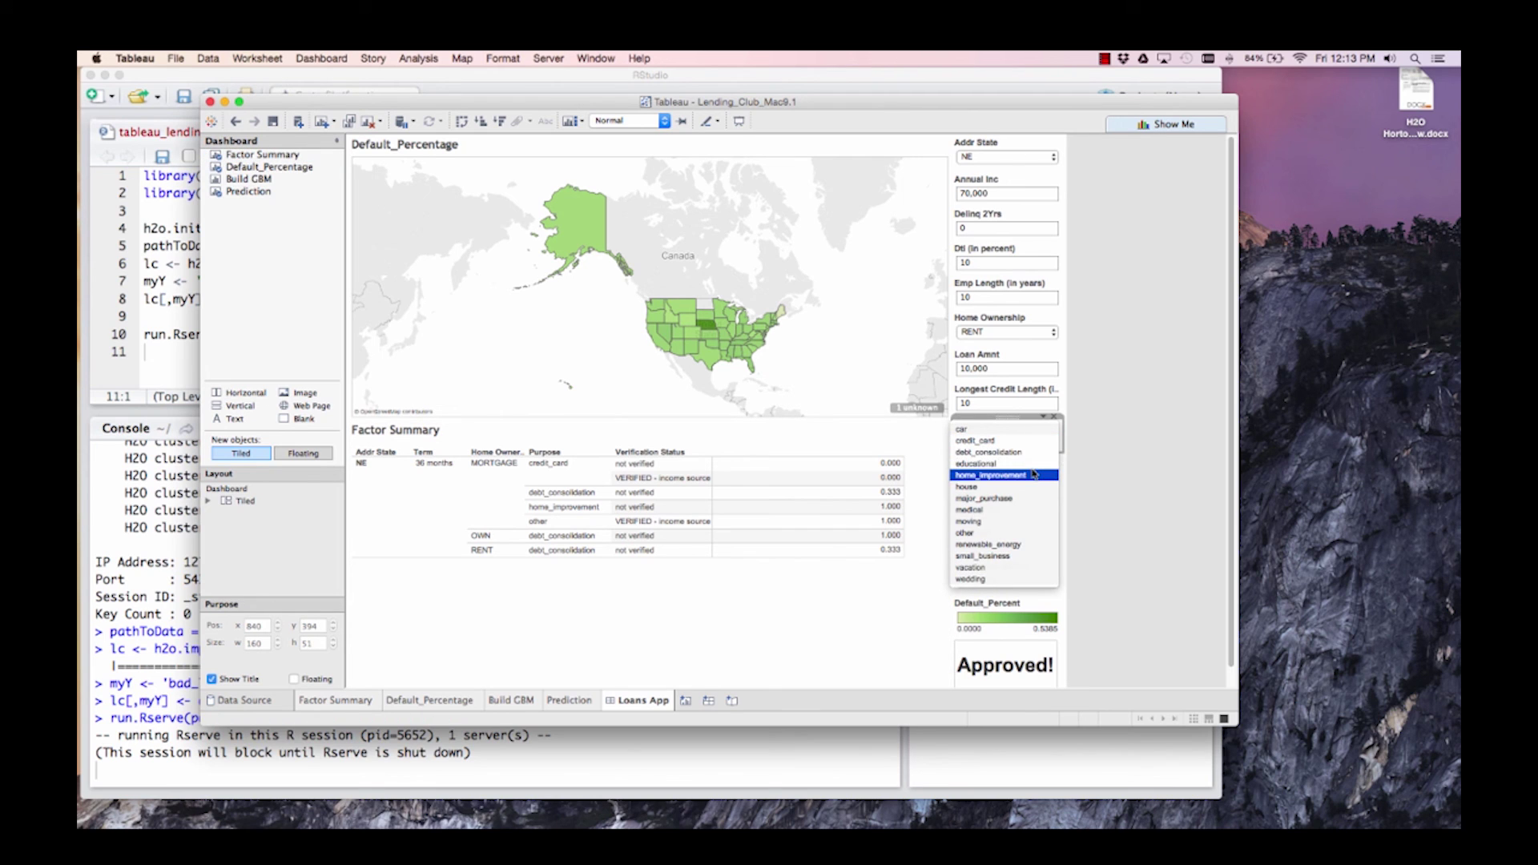
left_click(1035, 476)
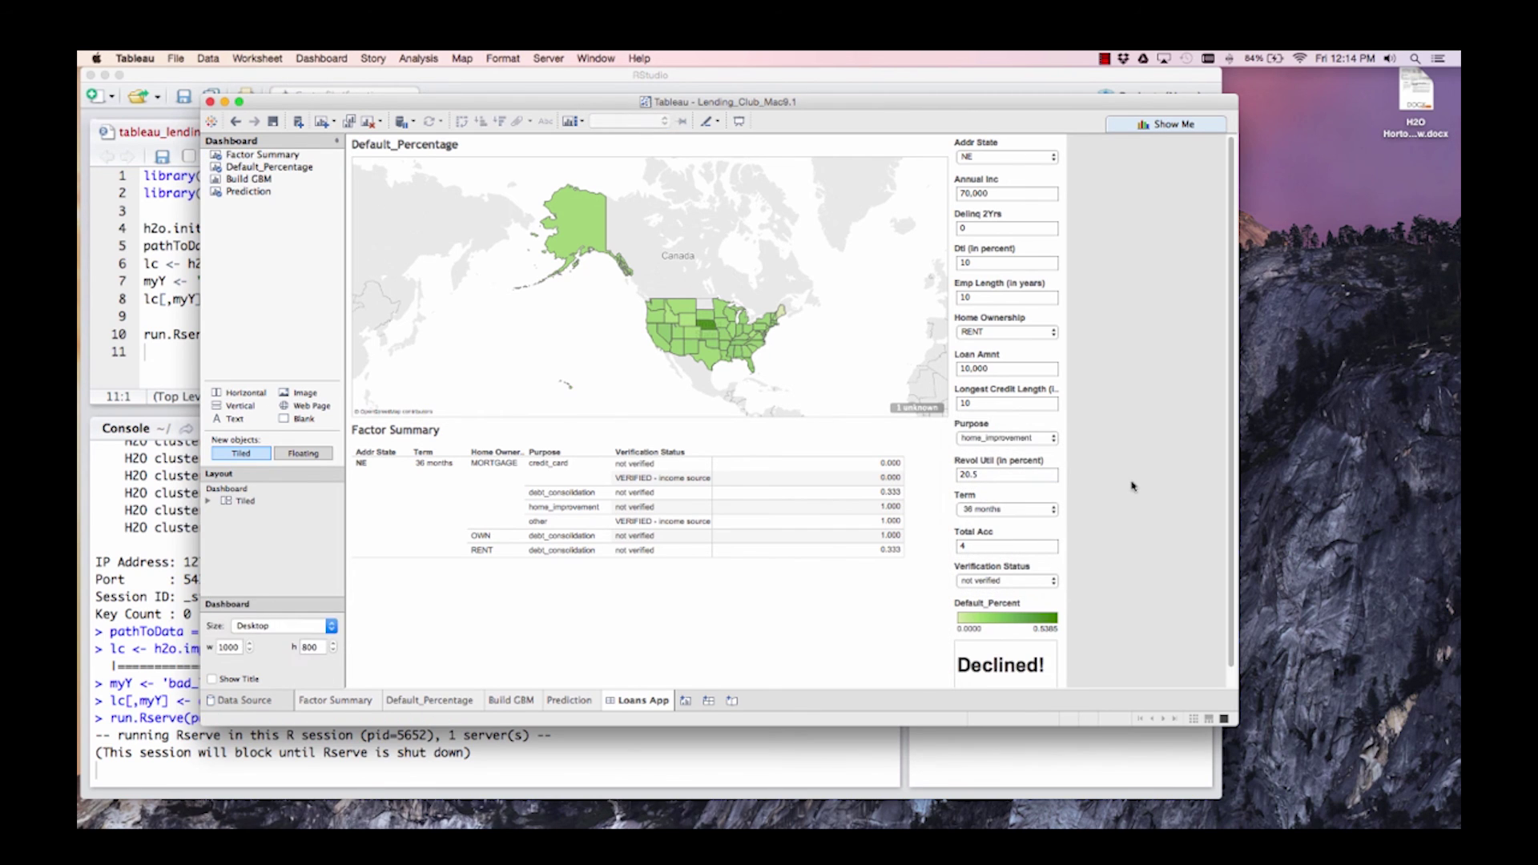